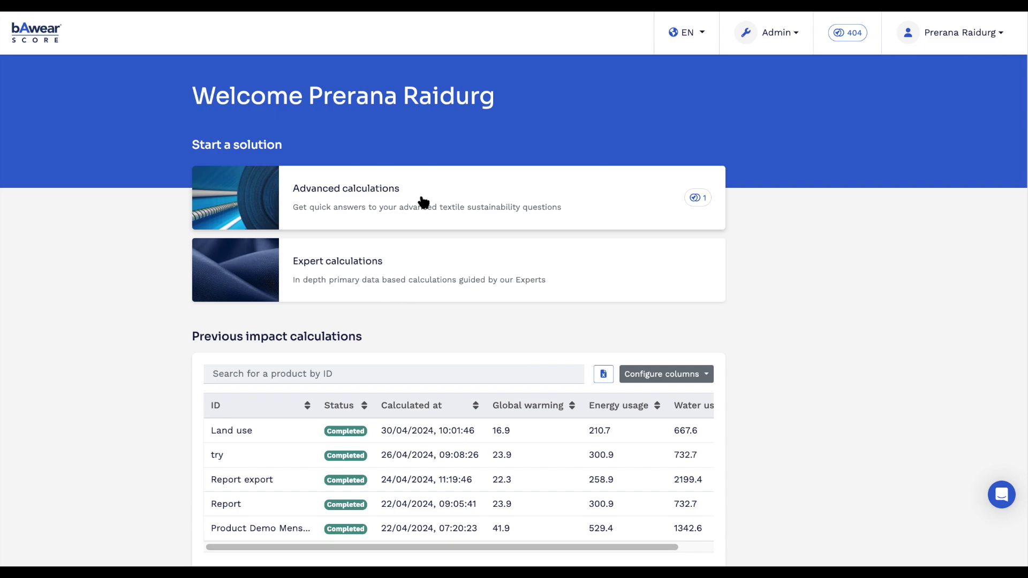
Start an Advanced calculation without uploading a spreadsheet and accept the one-credit deduction.
left_click(423, 201)
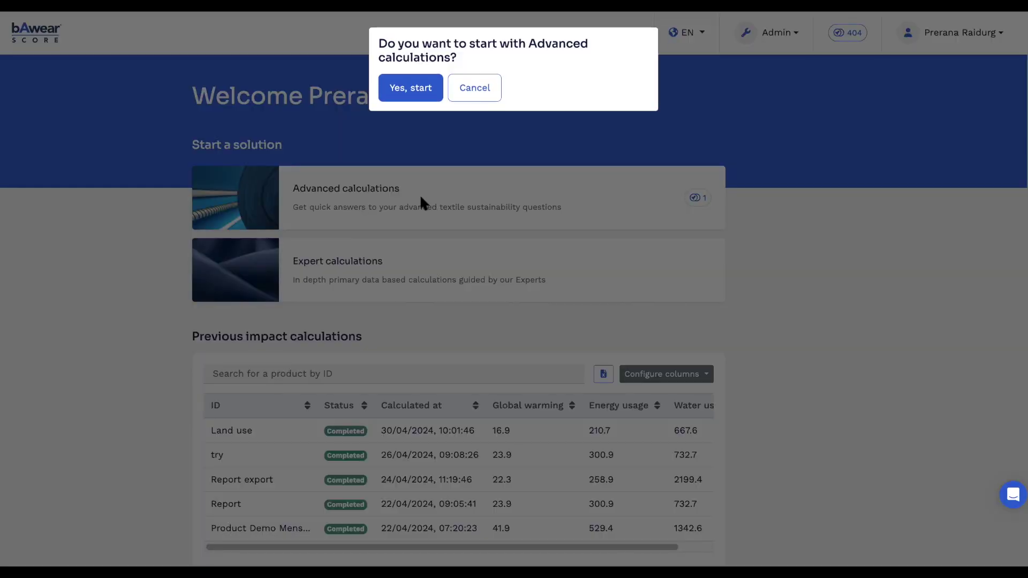
left_click(423, 89)
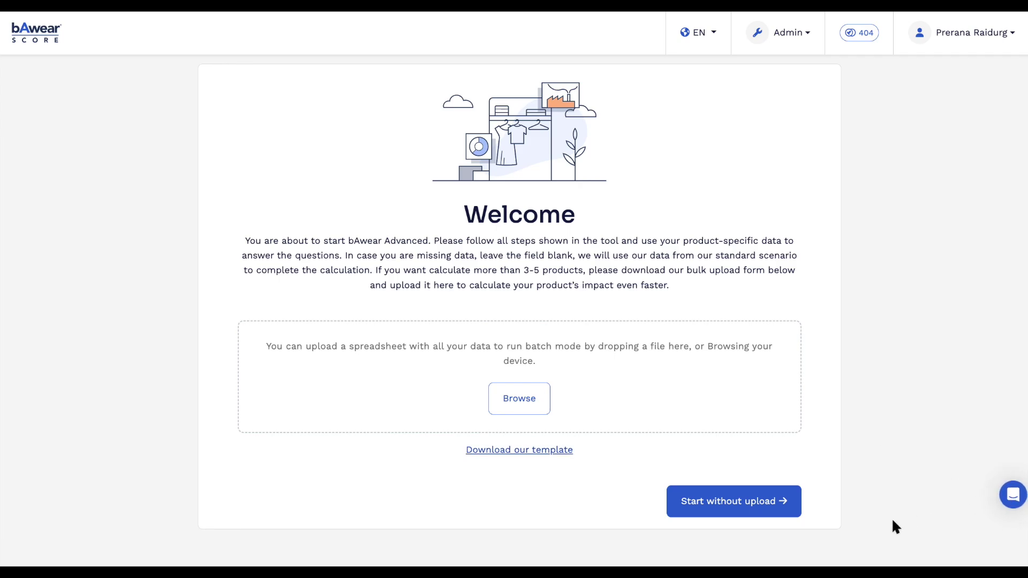
left_click(773, 513)
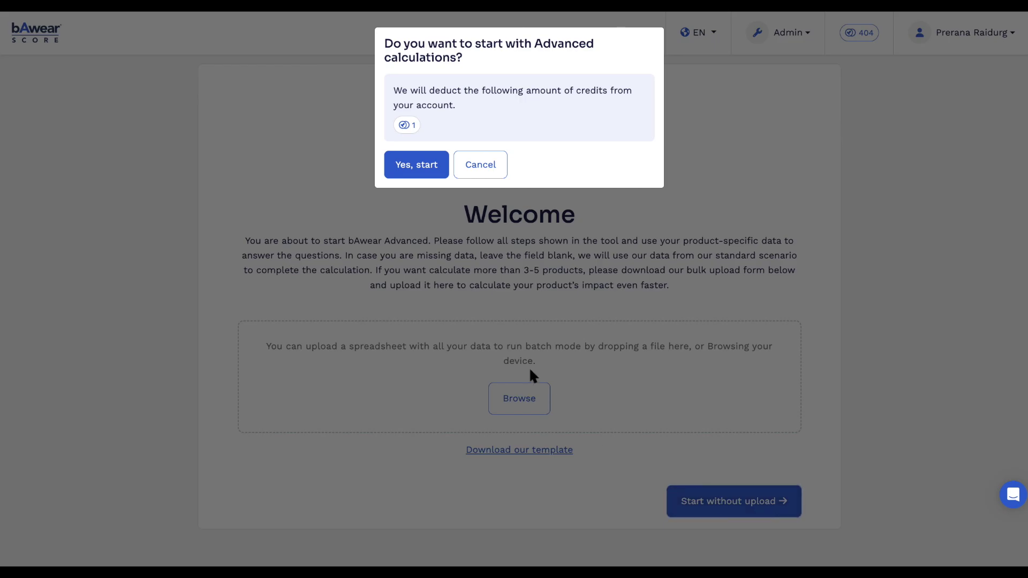
left_click(440, 171)
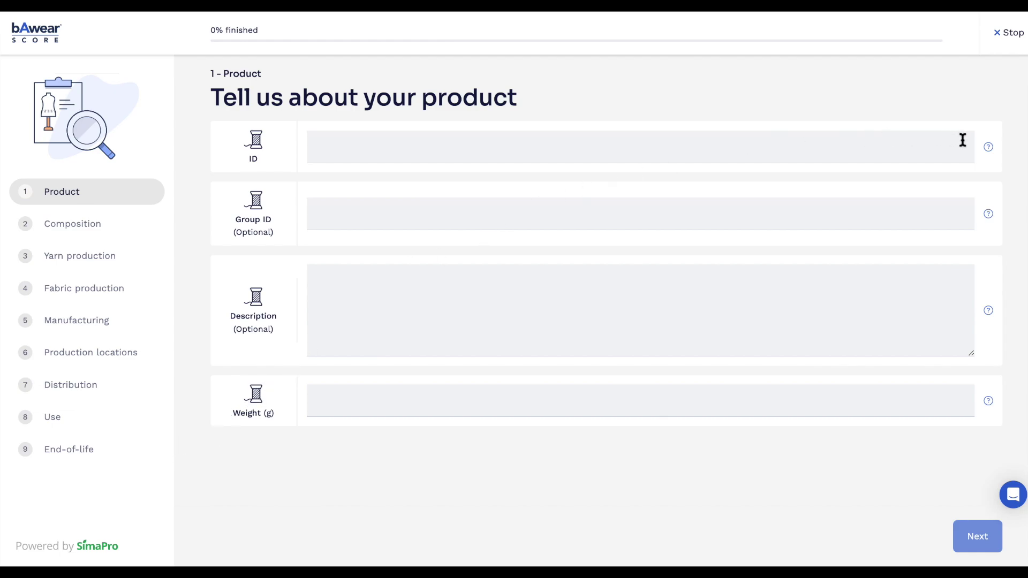
Set the product ID to "Product Demo Mens Polo 123" and its group ID to "FW25".
mouse_move(988, 146)
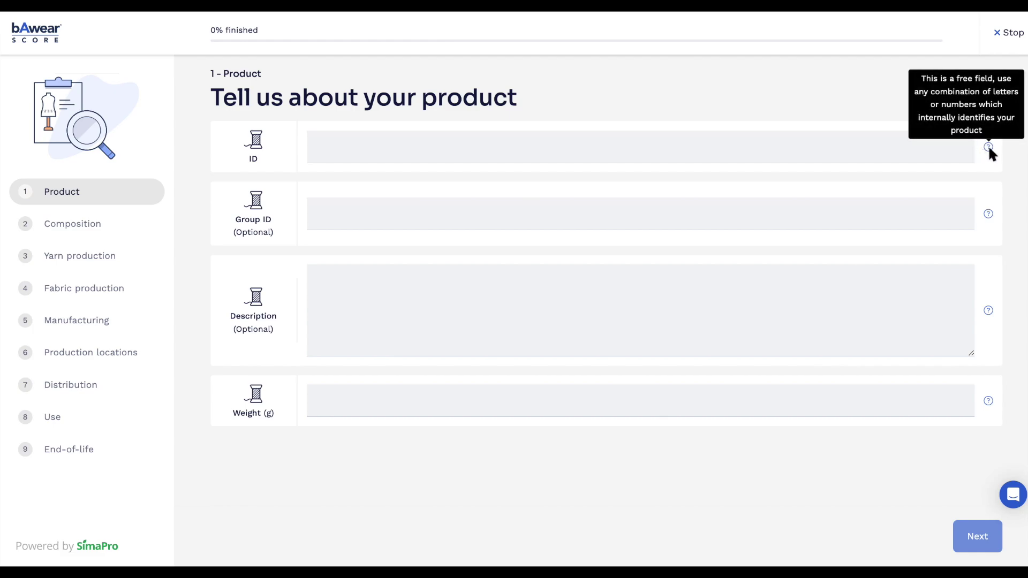
left_click(493, 142)
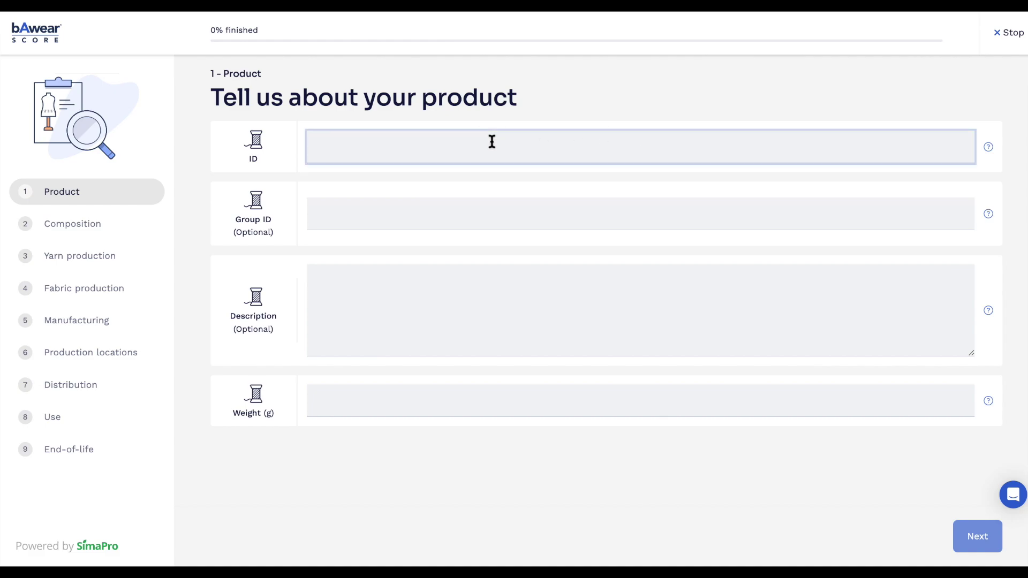
type("Product Demo Mens Polo 123")
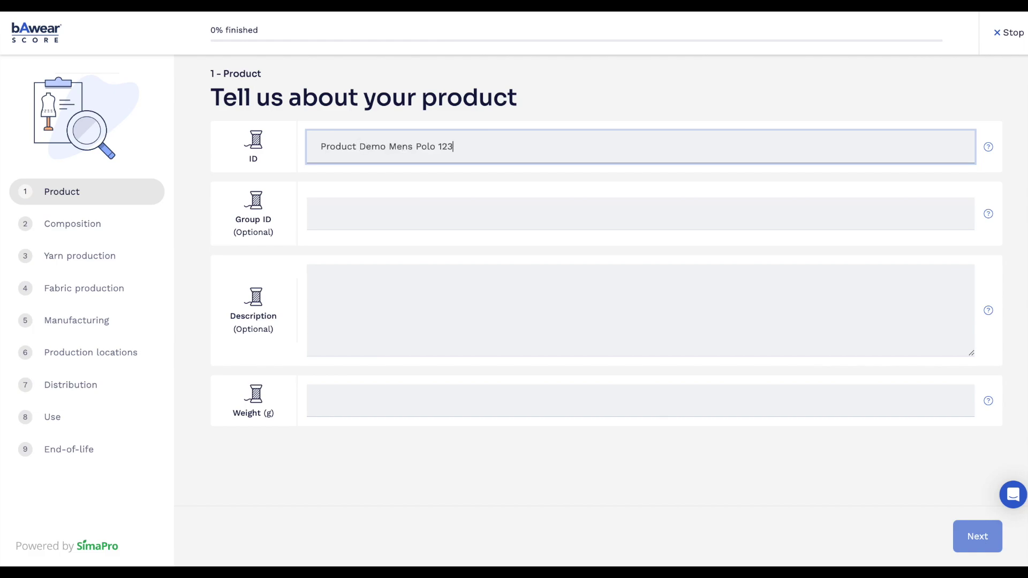
left_click(321, 214)
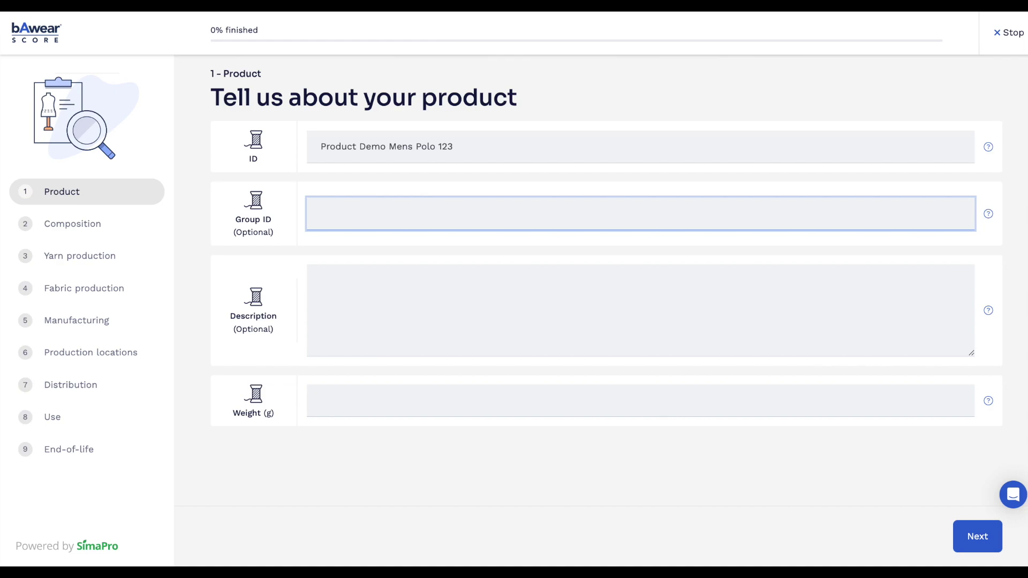
type("FW25")
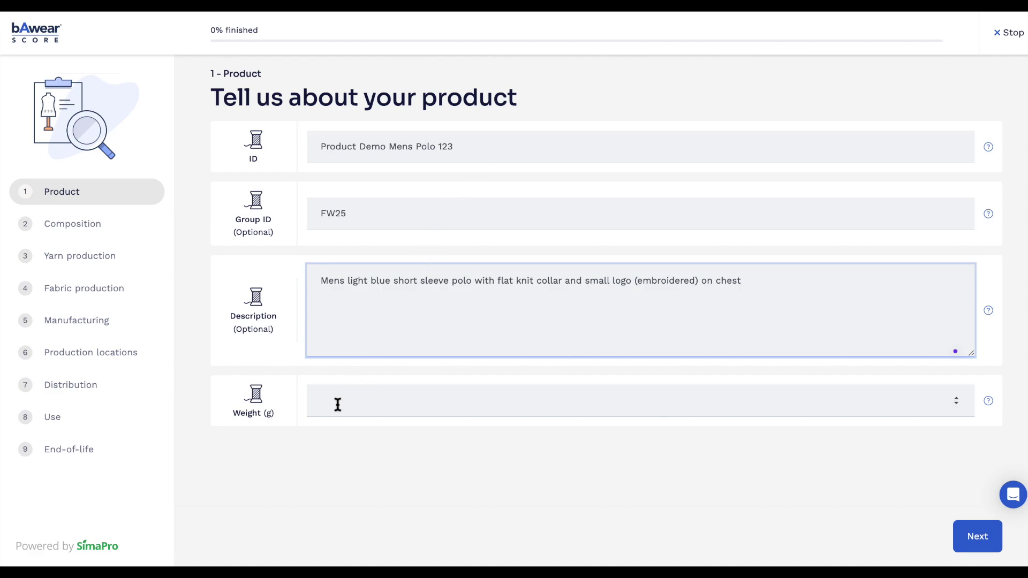
Describe the product as "Mens light blue short sleeve polo with flat knit collar and small logo (embroidered) on chest" and set its weight to 220 g.
left_click(338, 405)
type("220")
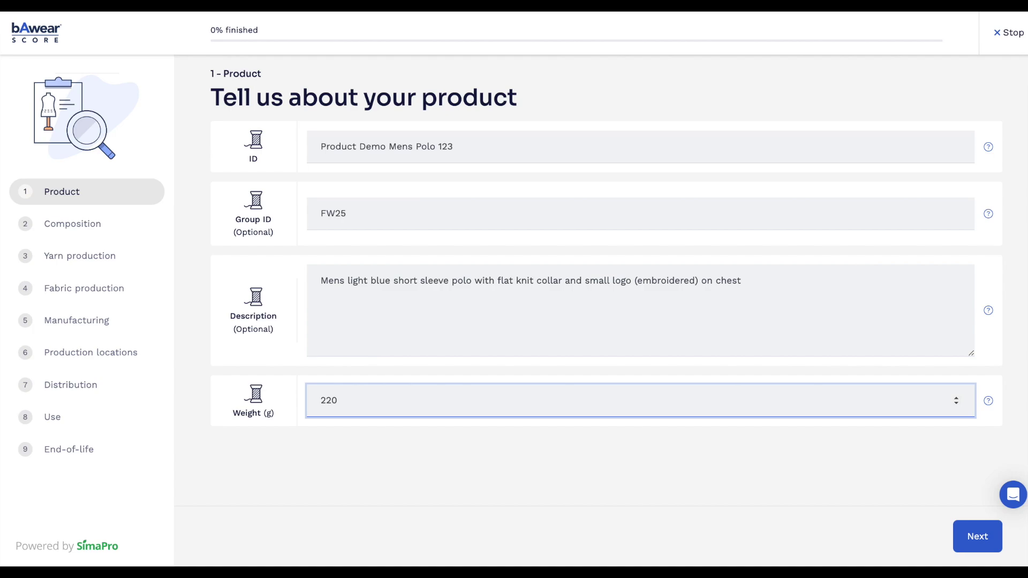
left_click(963, 539)
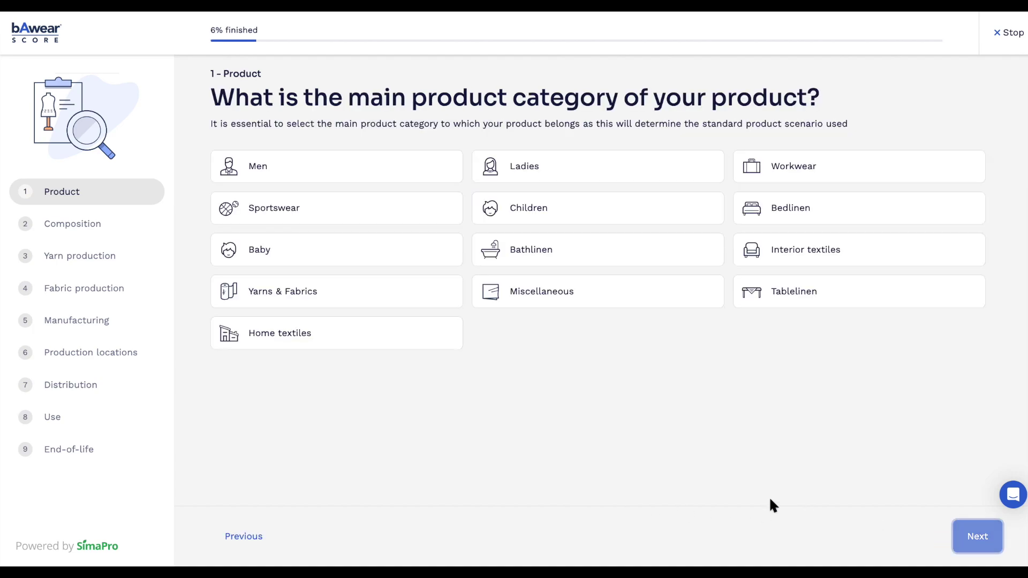
Choose Men as the main product category and Polo as the product type.
left_click(440, 184)
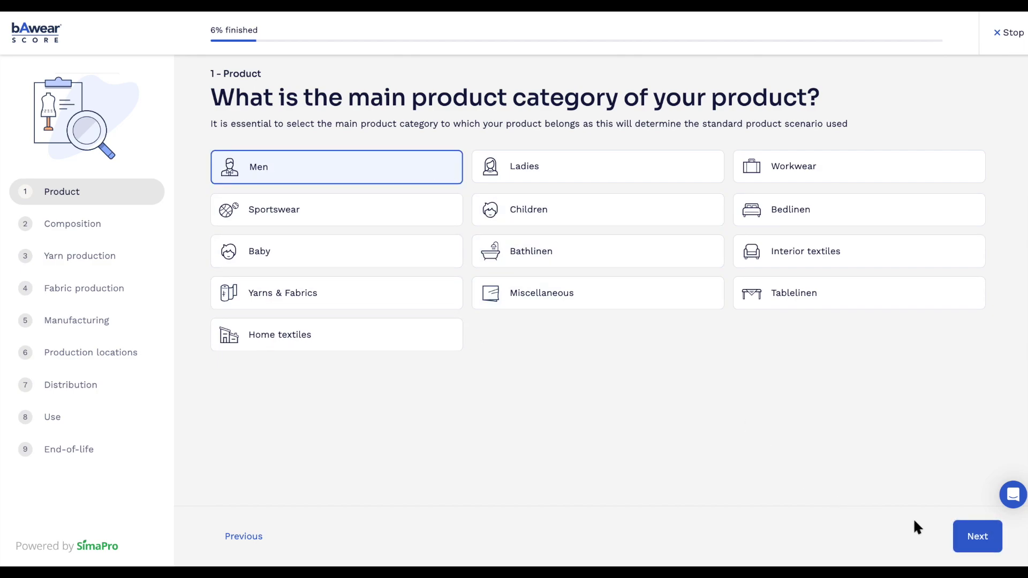
left_click(967, 534)
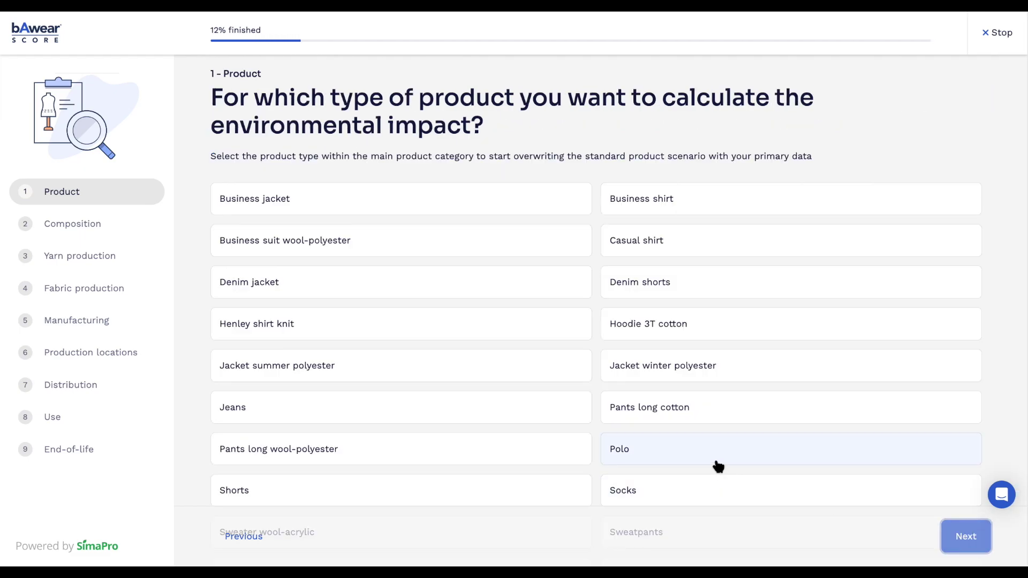
left_click(716, 463)
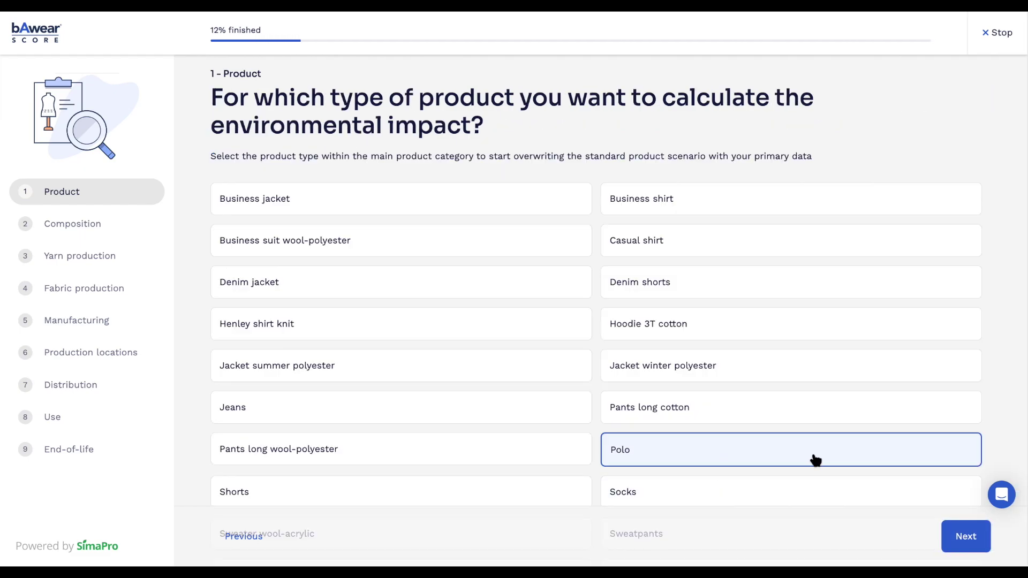
left_click(959, 537)
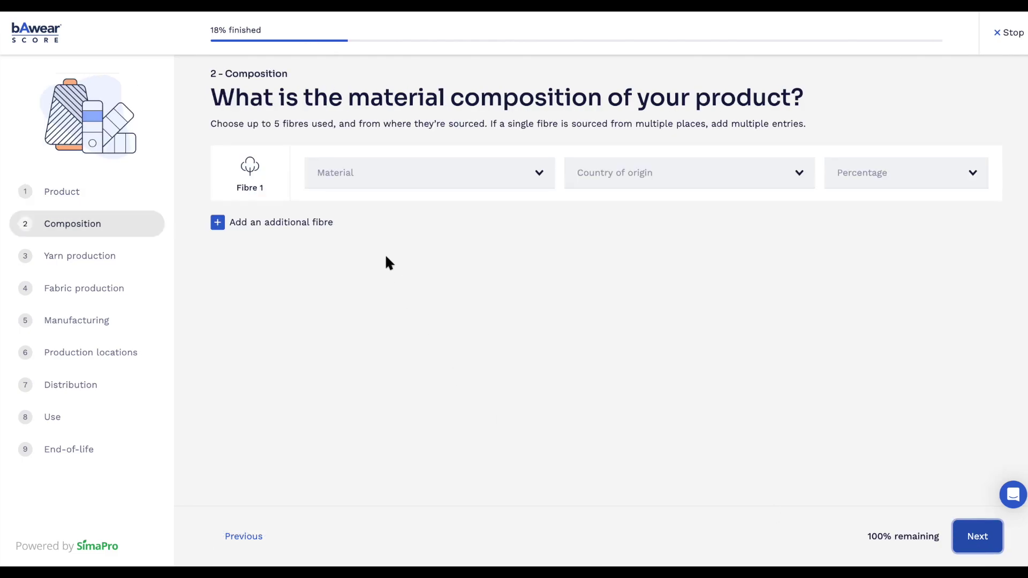
Set fibre 1 of the composition to Cotton from India at 50%.
left_click(380, 185)
type("coo")
key("BackSpace")
key("BackSpace")
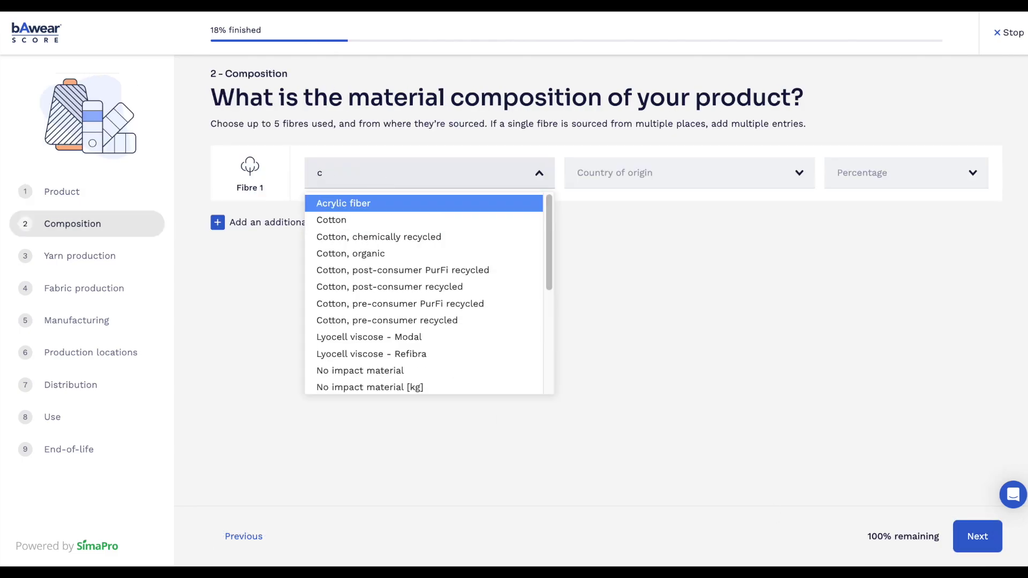
type("o")
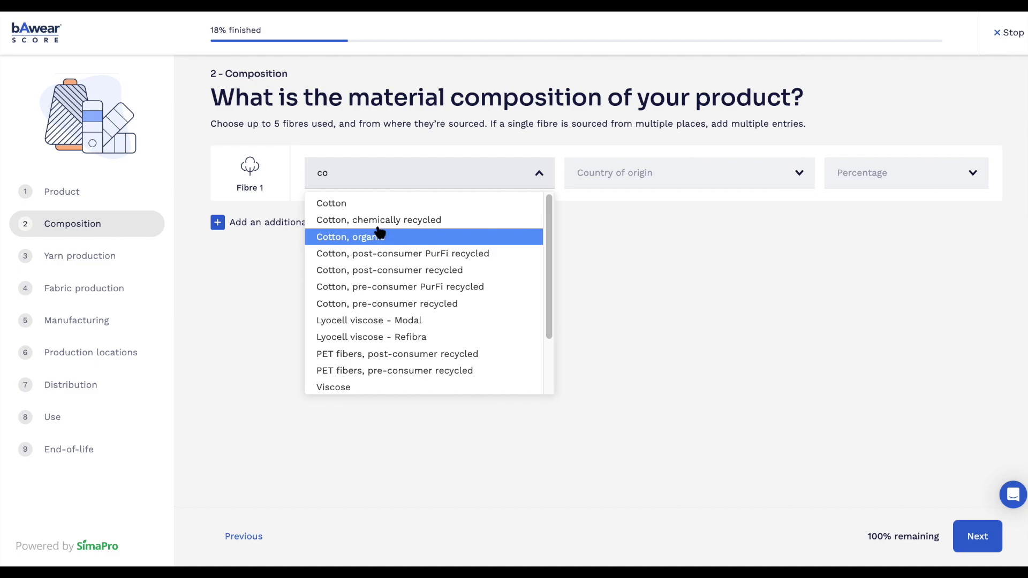
left_click(533, 204)
left_click(617, 172)
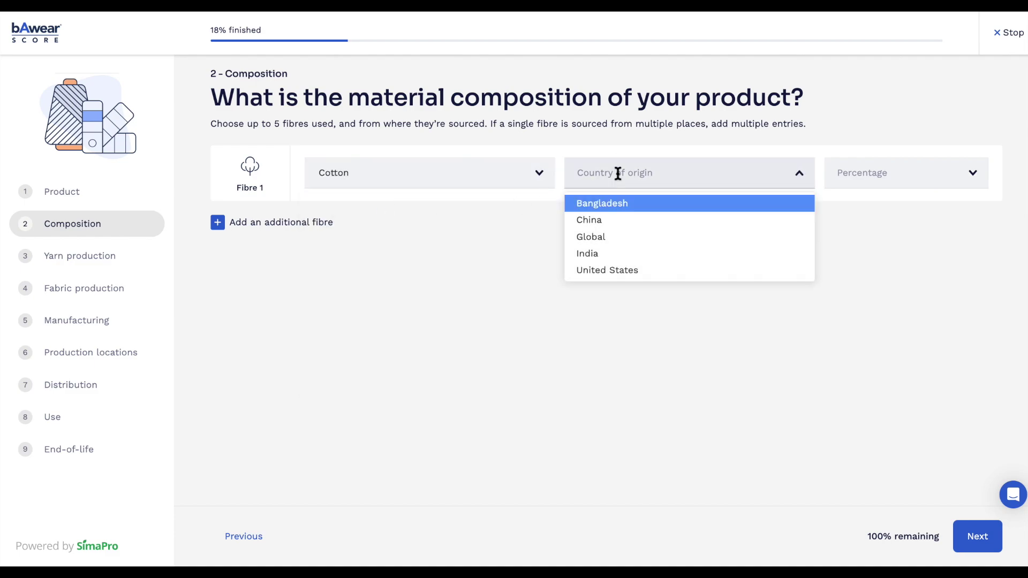
left_click(613, 252)
left_click(841, 173)
type("50")
left_click(840, 204)
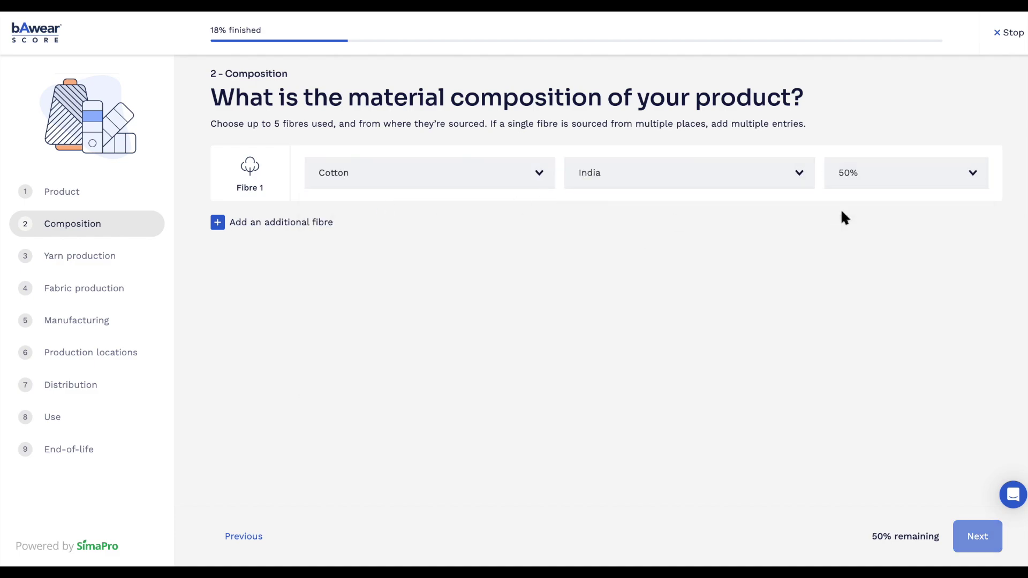
Add a second fibre of Polyester fiber at 50% and submit the composition.
left_click(325, 225)
left_click(347, 239)
type("Poly")
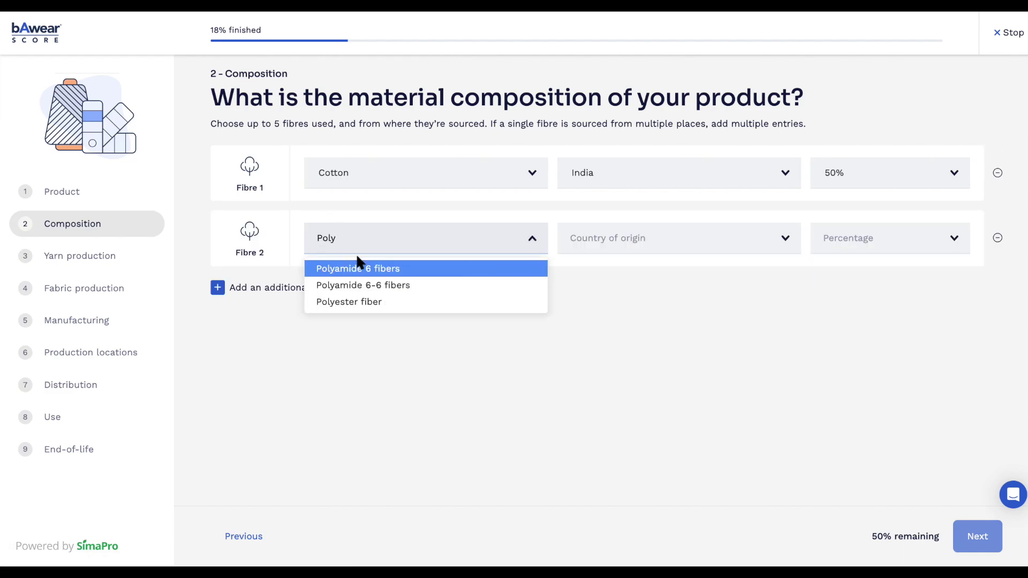
left_click(357, 303)
left_click(847, 239)
left_click(851, 268)
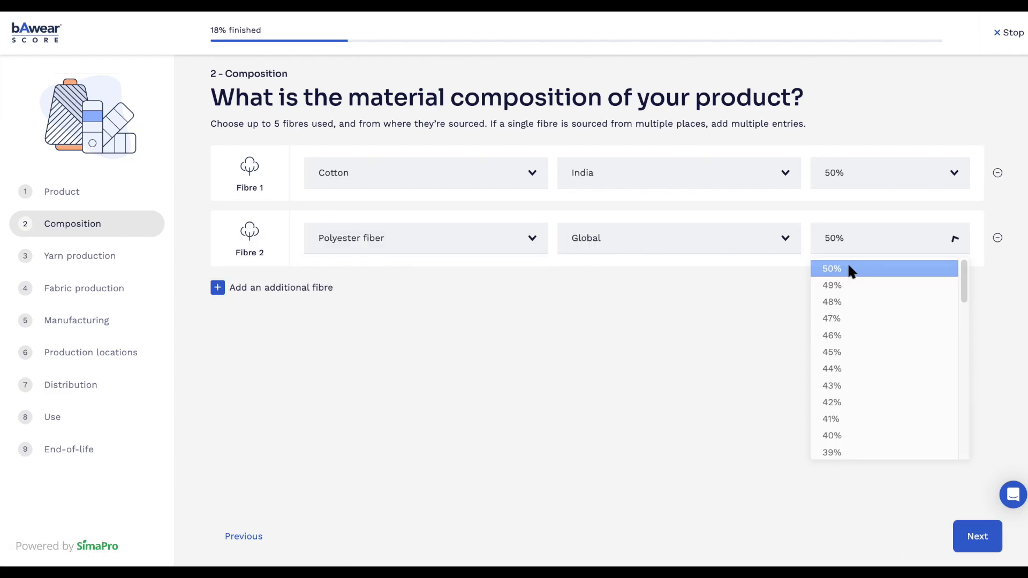
left_click(977, 536)
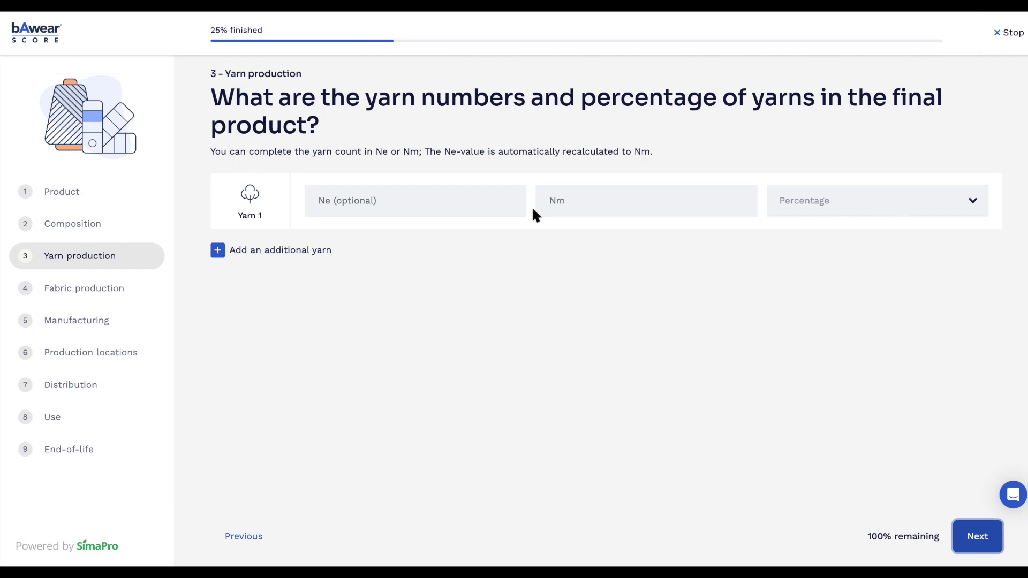
Enter a yarn count of Nm 51 for yarn 1 at 100% of the final product.
left_click(553, 197)
type("51")
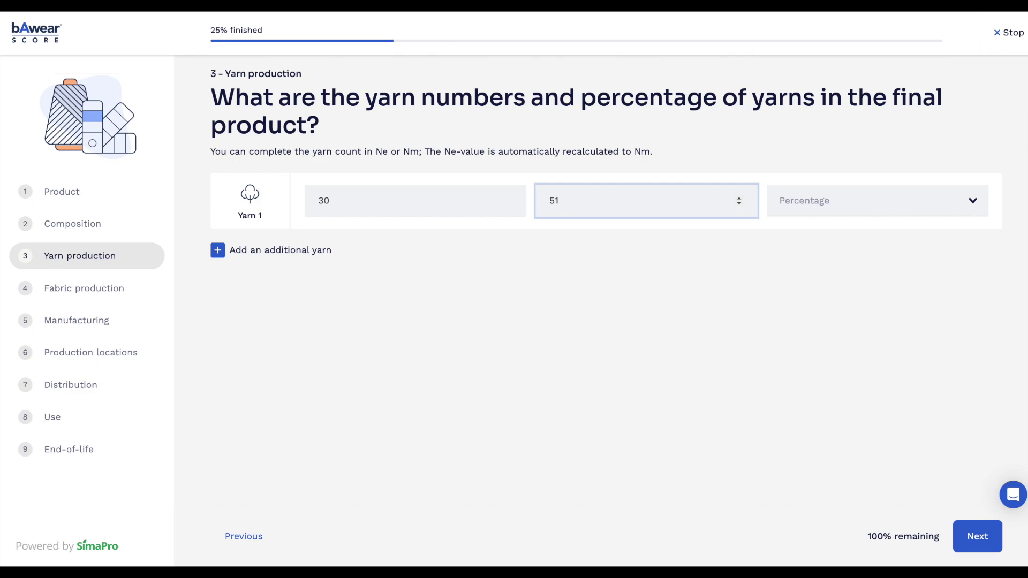
left_click(792, 209)
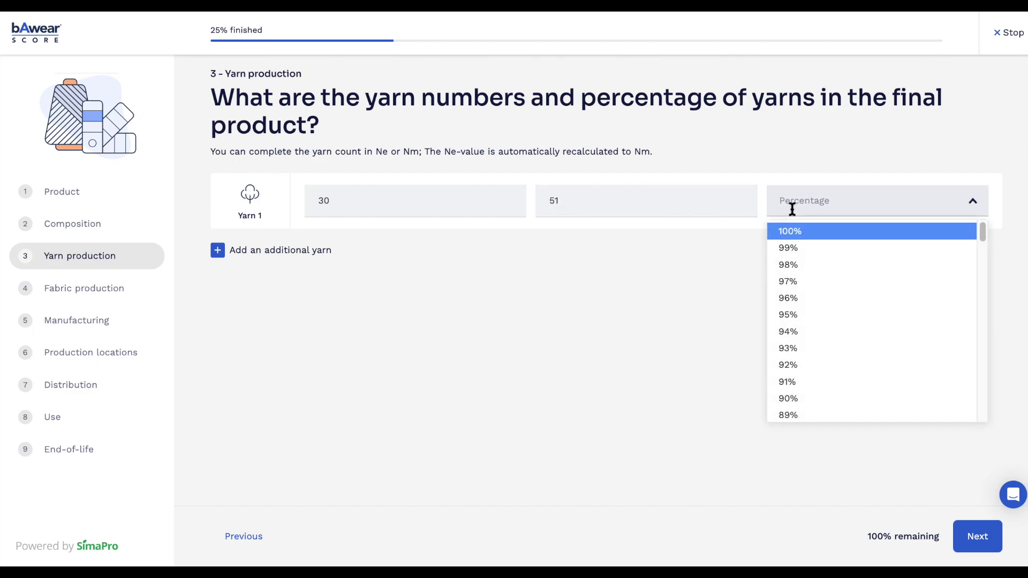
left_click(796, 231)
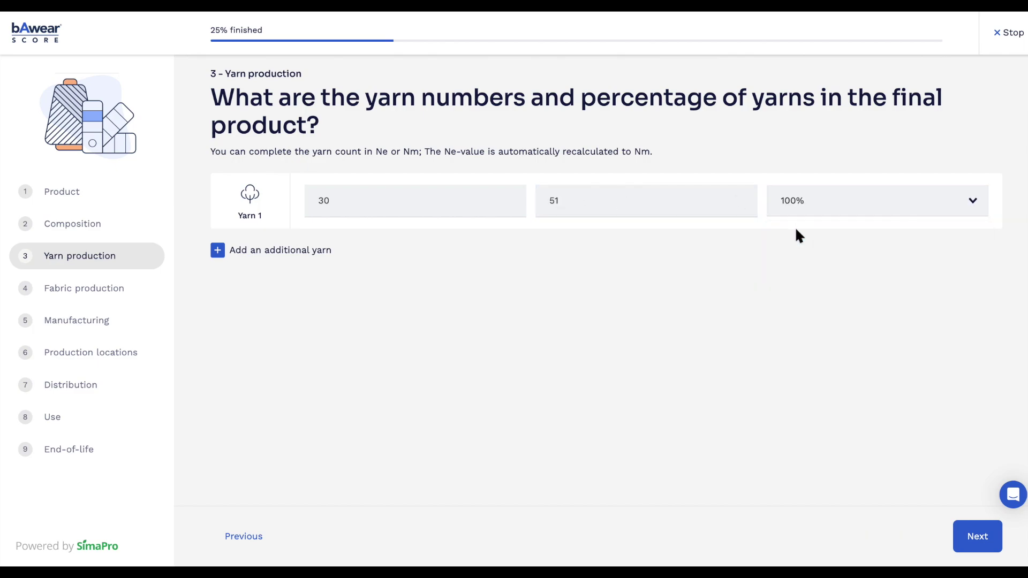
left_click(962, 537)
Set the spinning method of yarn 1 to Ring spinning for knitting, combed yarn.
left_click(517, 166)
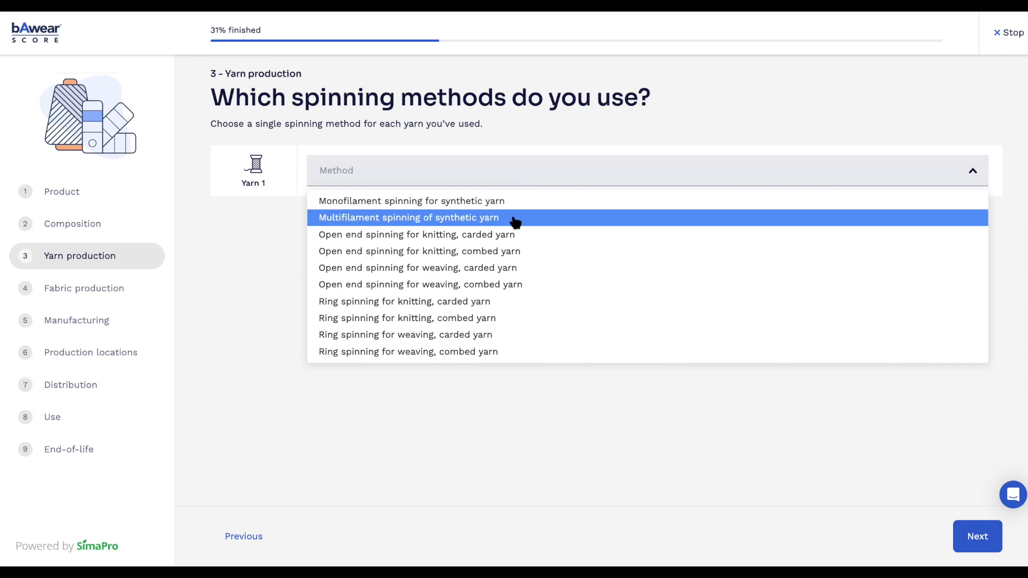
left_click(505, 318)
left_click(976, 535)
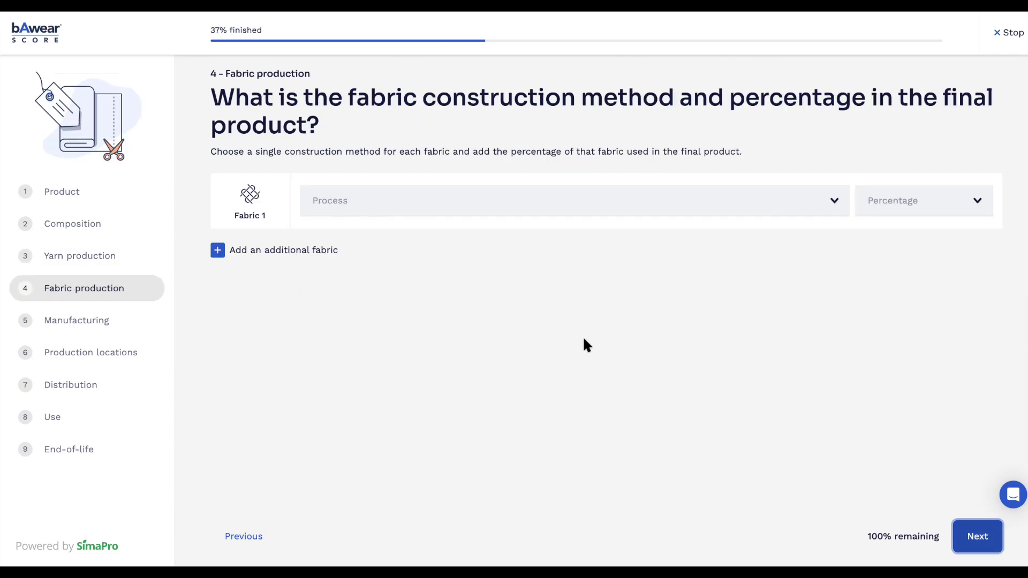
Set fabric 1's construction method to Knitting - Circular at 95% of the final product.
left_click(485, 202)
left_click(471, 235)
left_click(919, 206)
type("95")
left_click(917, 233)
Add a second fabric constructed by Knitting - Flat bed at 5% and submit the fabric construction.
left_click(294, 250)
left_click(342, 266)
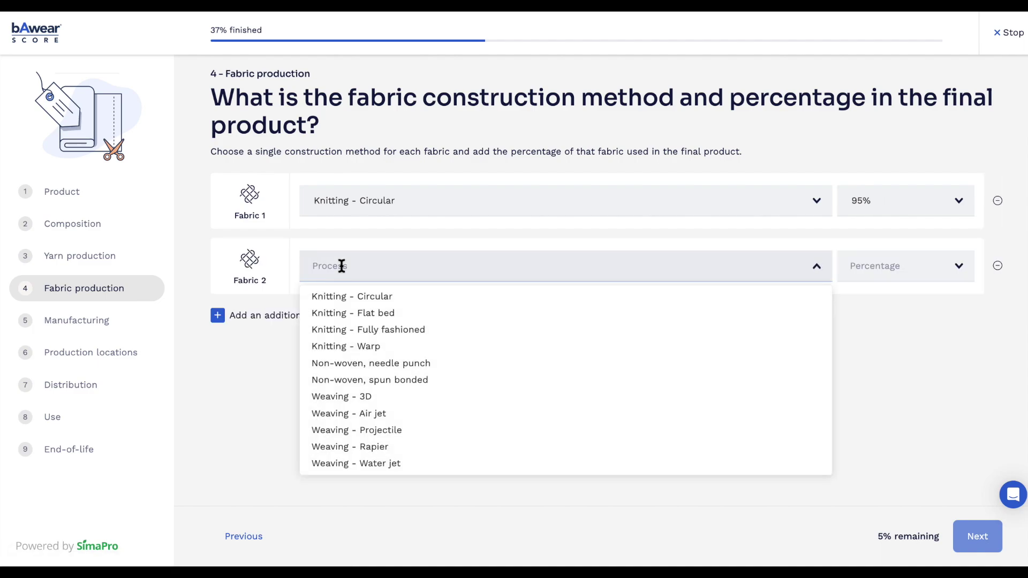
left_click(352, 314)
left_click(875, 266)
left_click(873, 299)
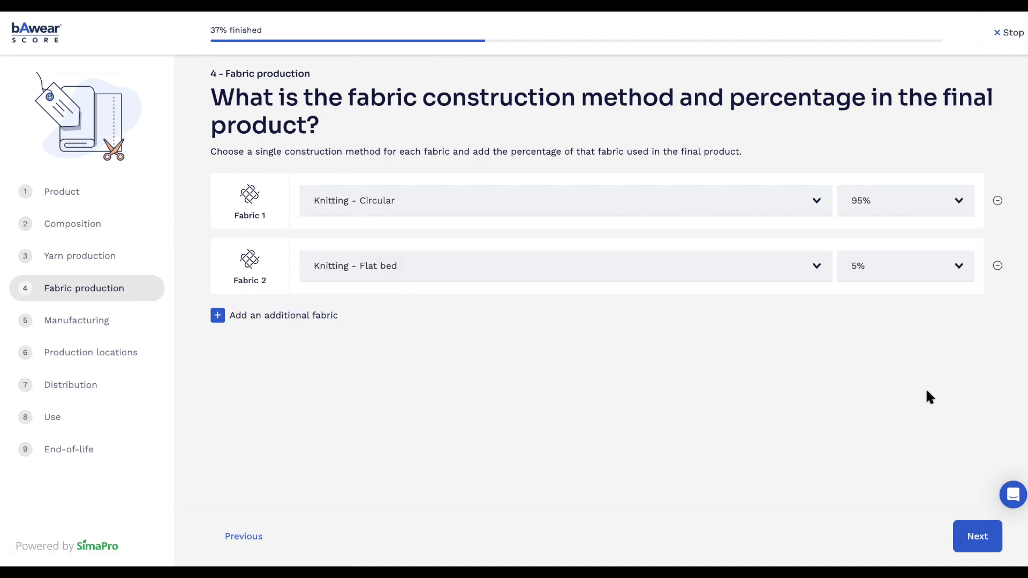
left_click(978, 536)
left_click(512, 183)
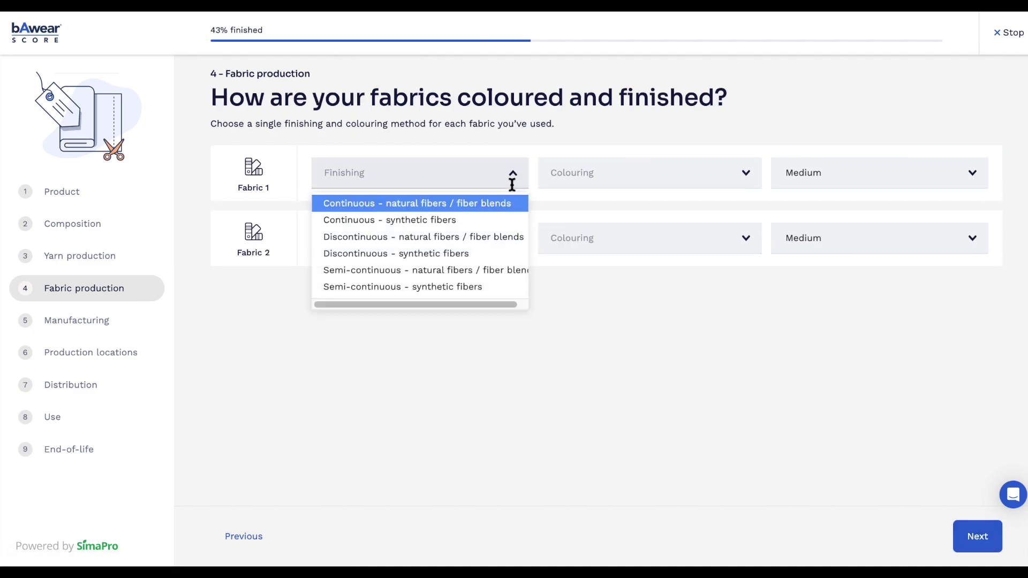
left_click(482, 205)
left_click(625, 171)
Set fabric 1's finishing to Discontinuous - natural fibers / fiber blends, with the first colouring method and first colour intensity offered.
left_click(515, 179)
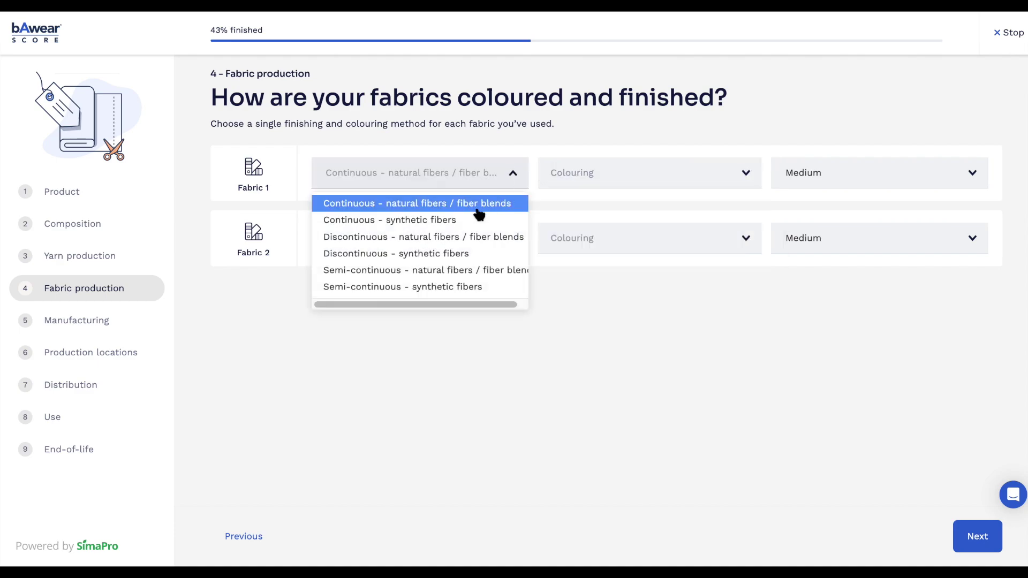
left_click(467, 239)
left_click(658, 174)
left_click(701, 205)
left_click(831, 173)
left_click(827, 202)
left_click(978, 536)
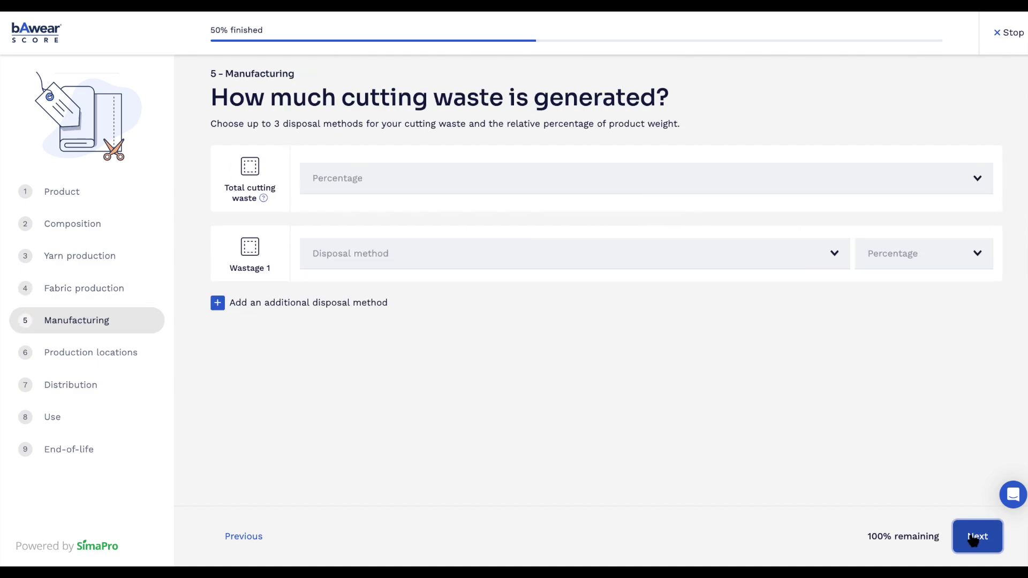
Set total cutting waste to 15%, disposed of 100% by Landfill, and submit the cutting waste data.
left_click(445, 183)
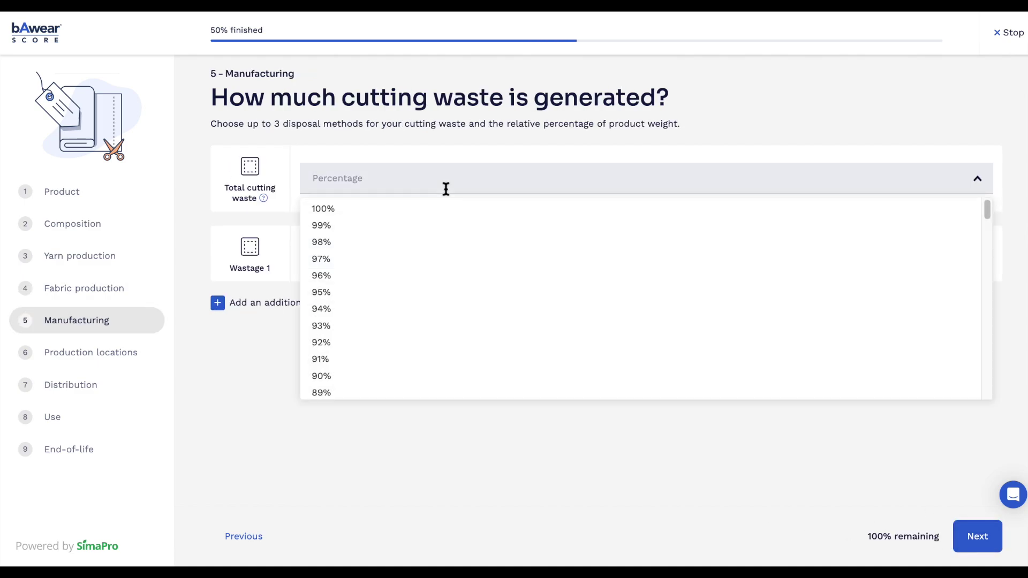
type("15")
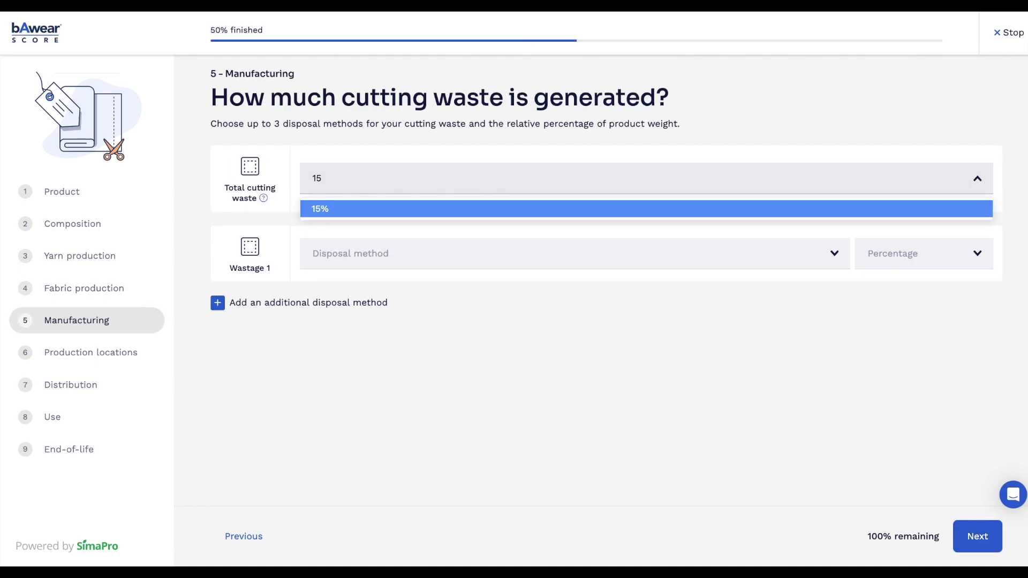
left_click(410, 212)
left_click(399, 253)
left_click(386, 317)
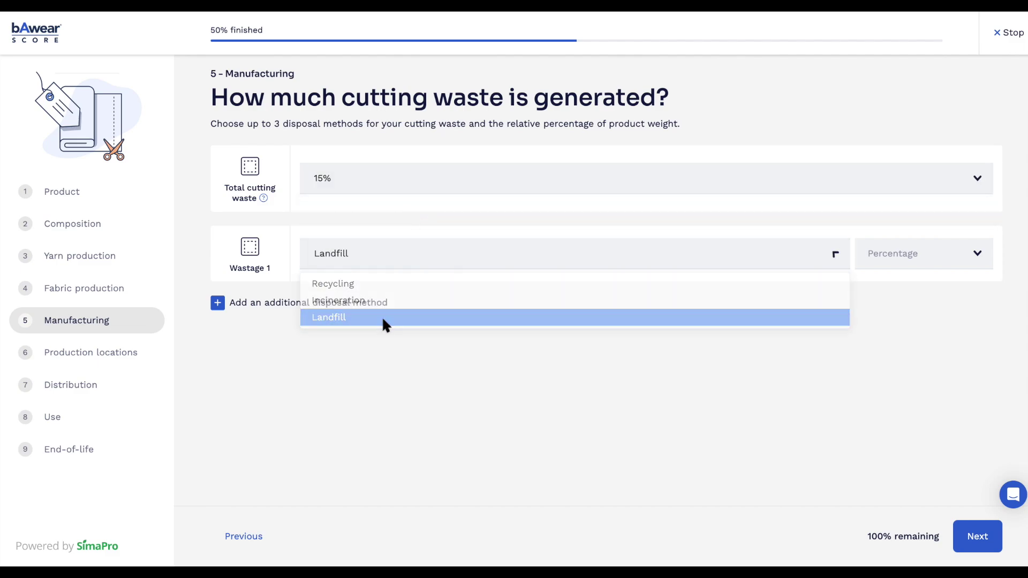
left_click(907, 255)
left_click(905, 287)
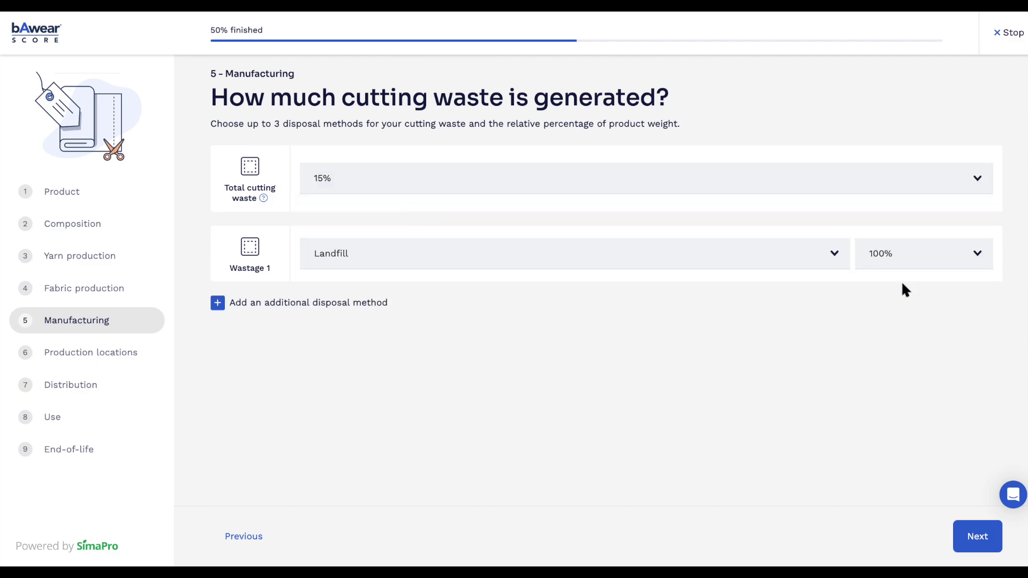
left_click(967, 536)
Choose Embroidery as finish treatment 1, add Ironing as treatment 2, and submit the finish treatments.
left_click(353, 172)
left_click(356, 236)
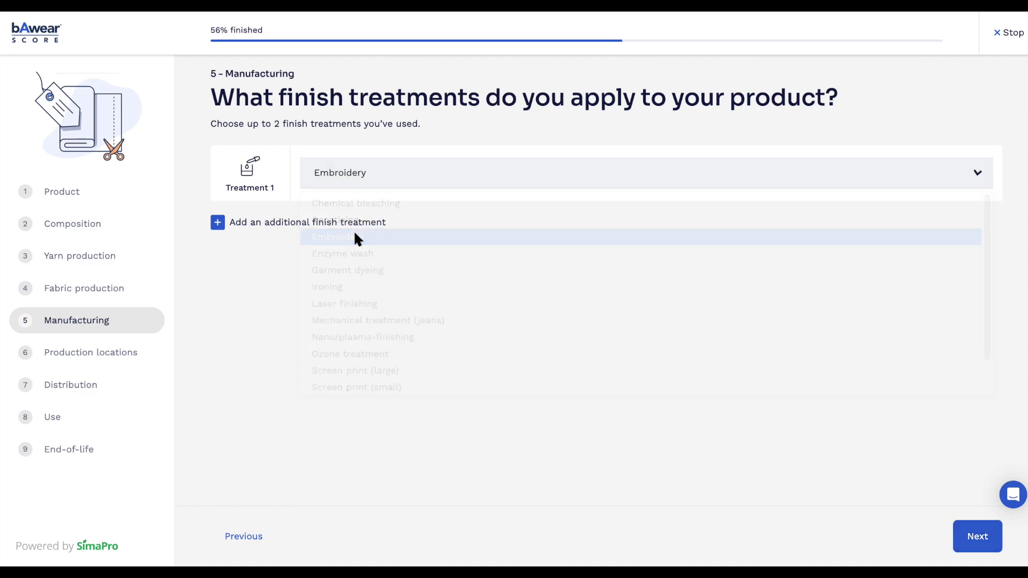
left_click(333, 225)
left_click(341, 243)
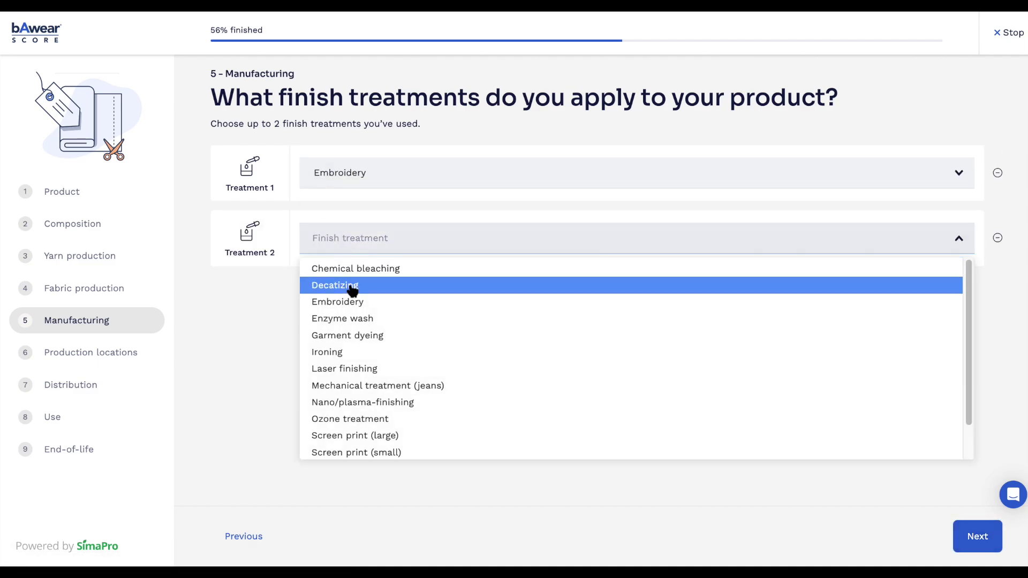
left_click(351, 352)
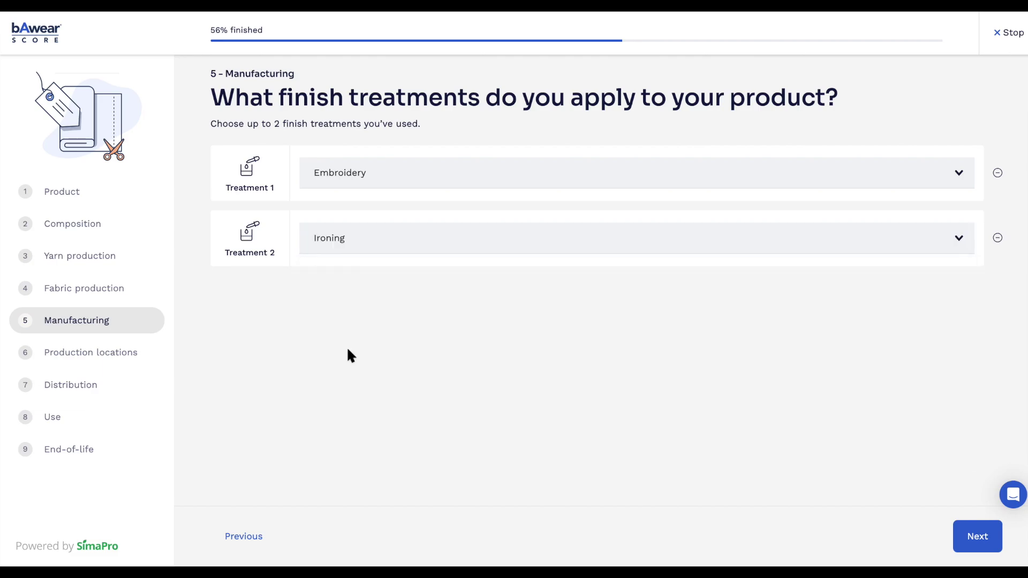
left_click(964, 544)
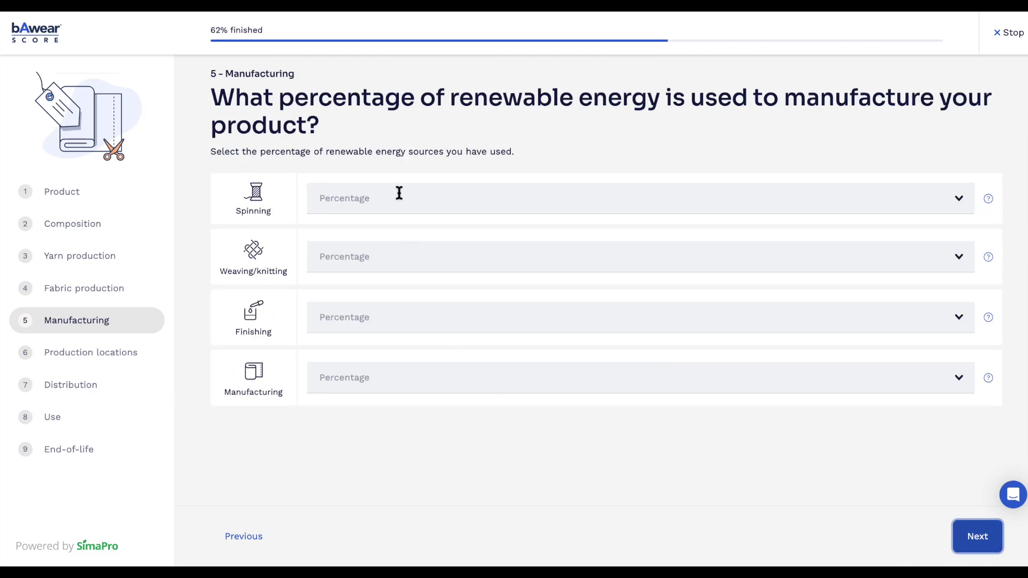
Set the renewable energy share to 0% for spinning and 10% for weaving/knitting.
left_click(399, 193)
type("0")
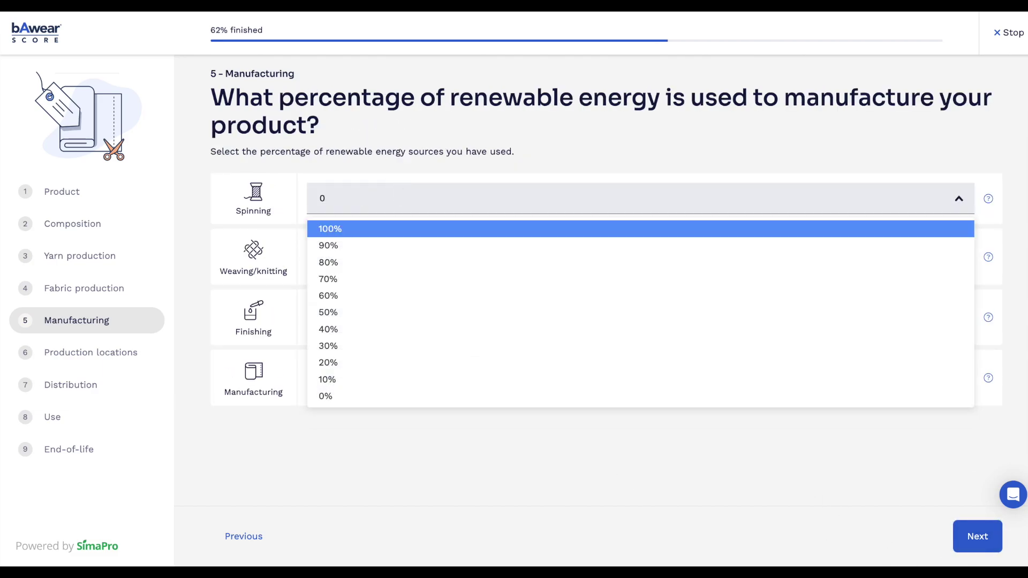
left_click(353, 391)
left_click(339, 263)
type("10")
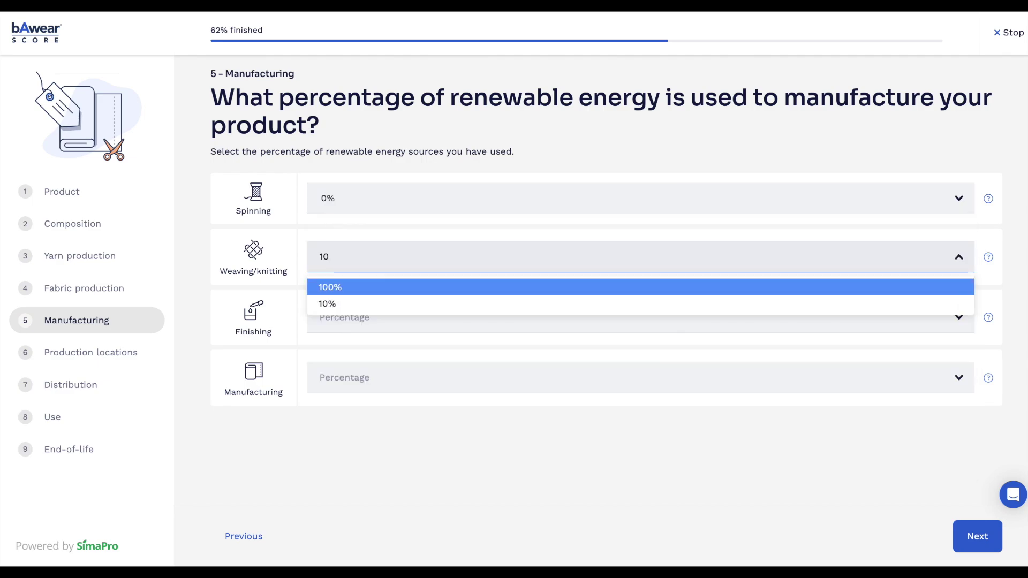
left_click(340, 304)
Set the renewable energy share to 0% for finishing and 100% for manufacturing, and submit the energy data.
left_click(339, 319)
type("0")
left_click(355, 515)
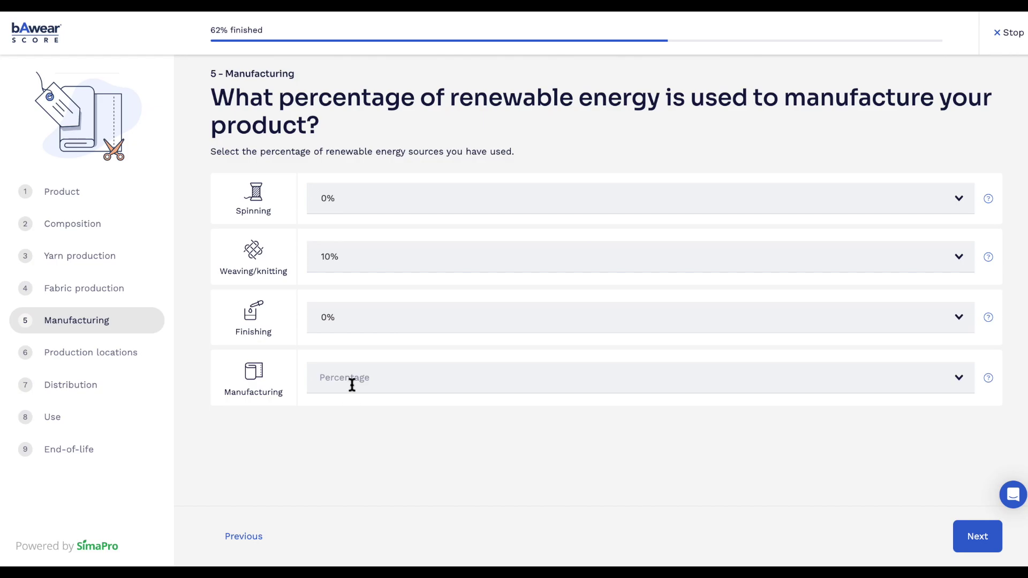
left_click(354, 379)
type("00")
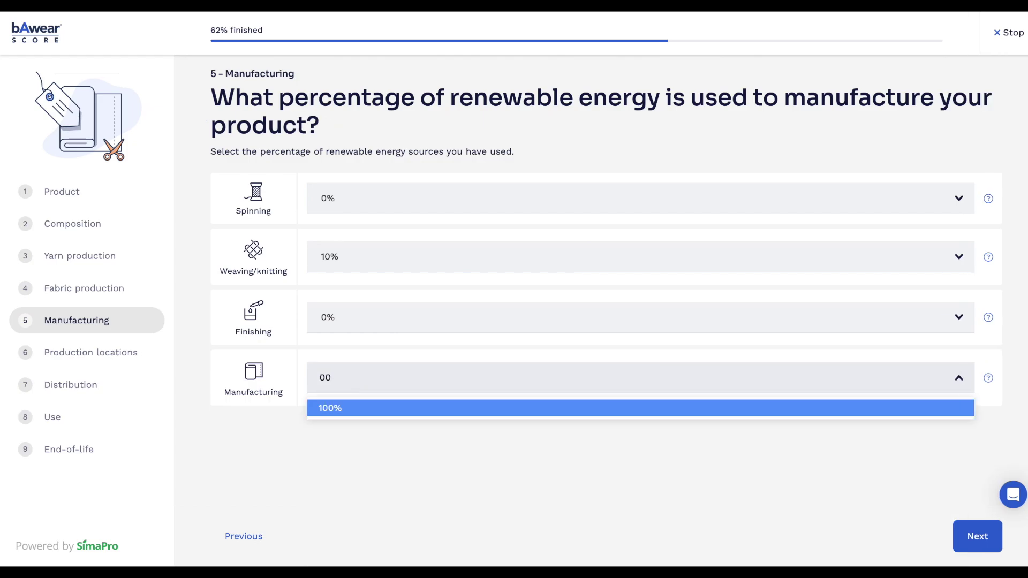
key("Return")
left_click(978, 536)
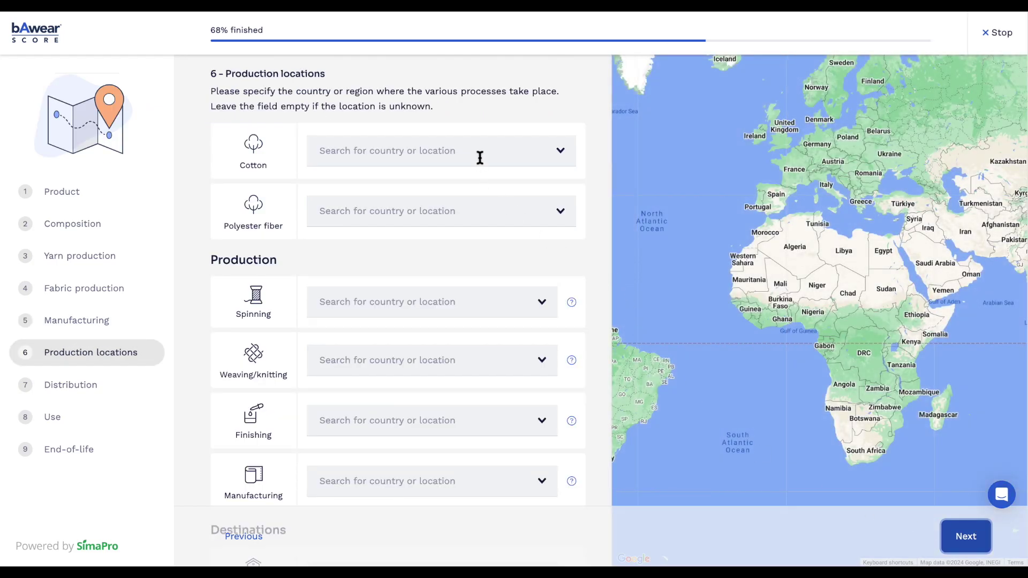
Set the origin of the cotton to India and of the polyester fiber to China.
left_click(480, 157)
type("Ind")
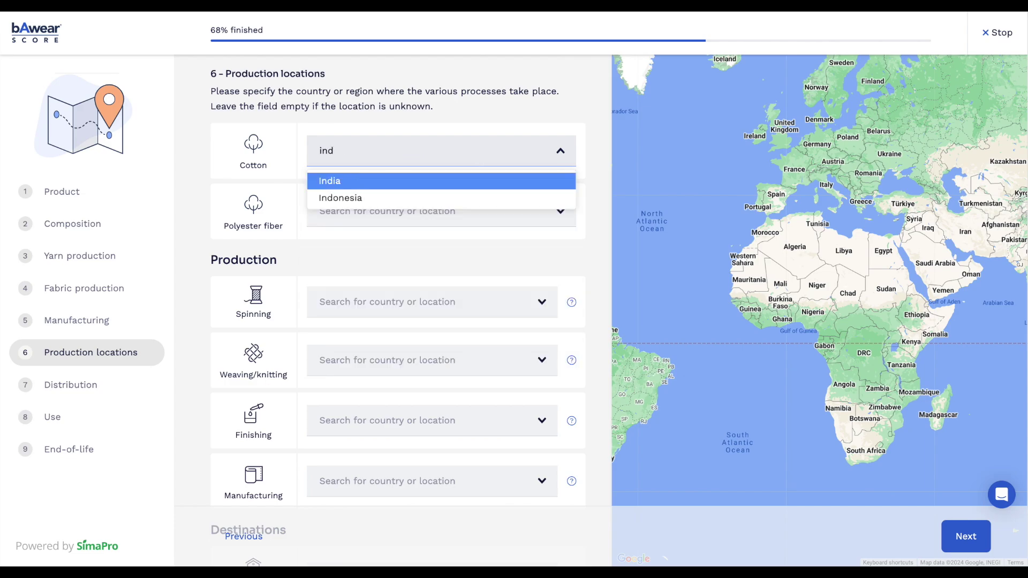
left_click(430, 182)
left_click(388, 214)
type("chi")
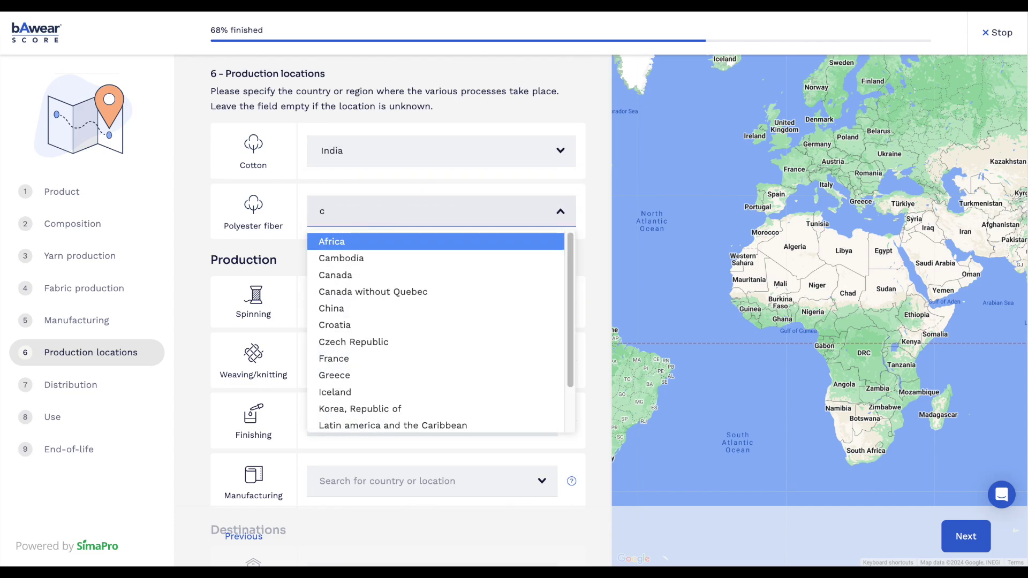
left_click(357, 244)
Set the spinning location to France.
left_click(351, 302)
type("fran")
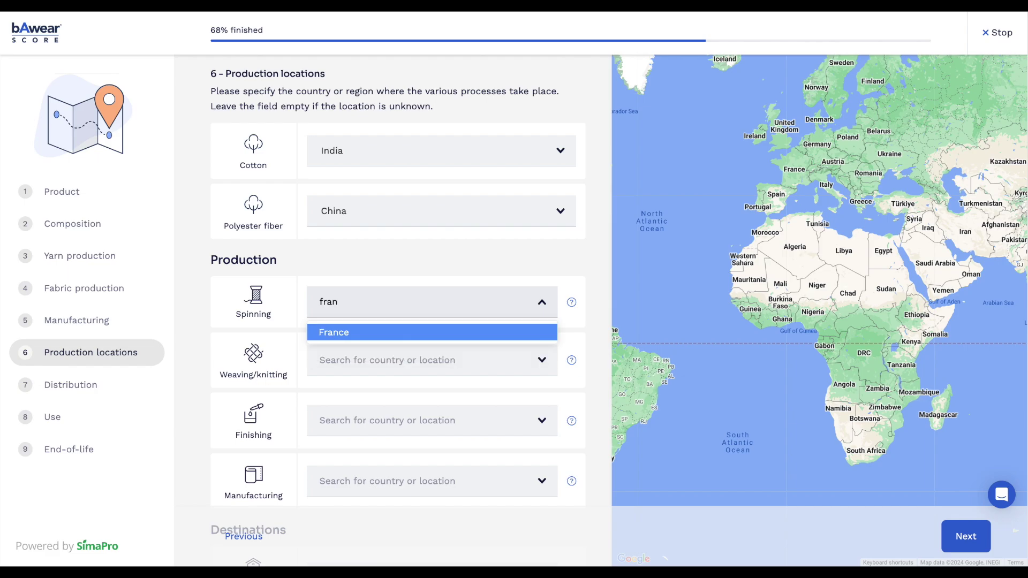
left_click(343, 333)
Set the final destination to Netherlands and submit the production locations.
scroll(342, 329, "down", 2)
left_click(345, 464)
type("neth")
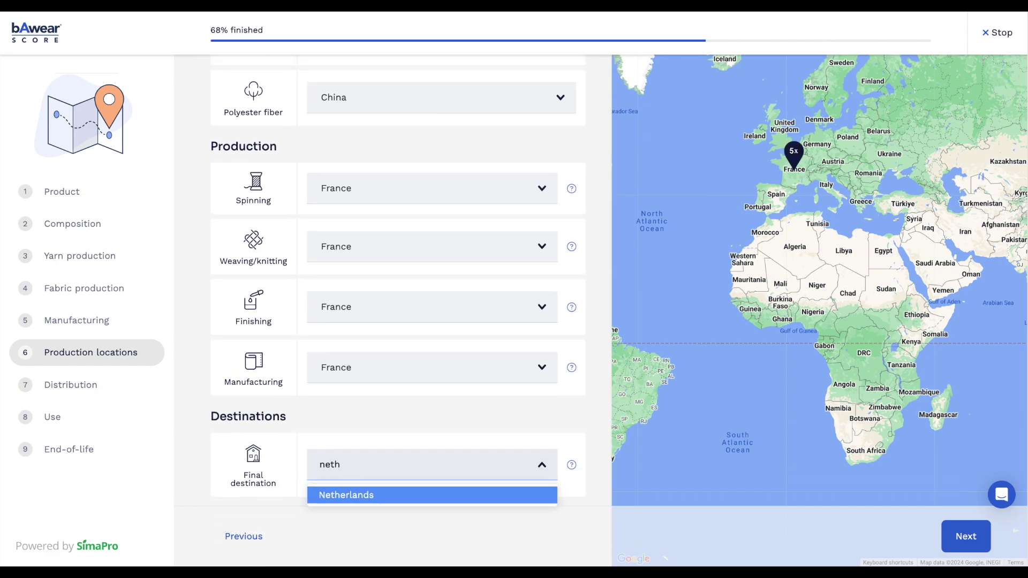
left_click(348, 496)
left_click(978, 540)
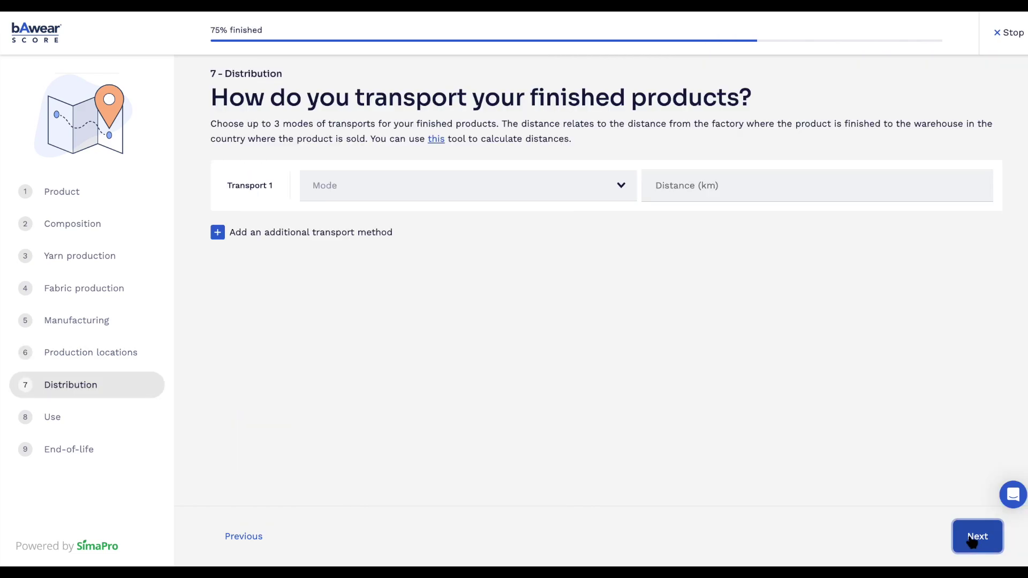
Set transport 1 of the finished products to Aircraft over 636 km.
left_click(385, 184)
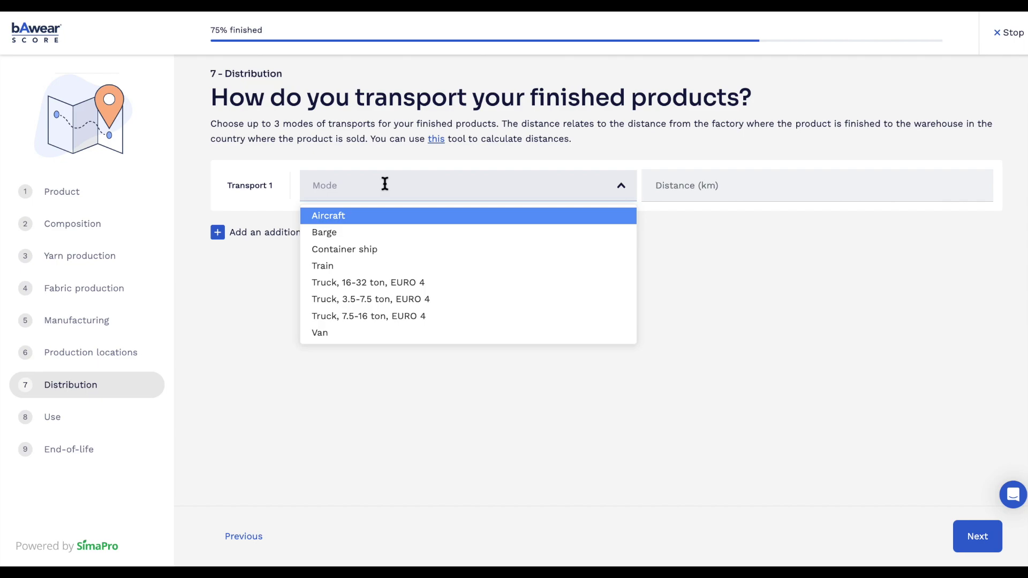
left_click(387, 220)
left_click(729, 186)
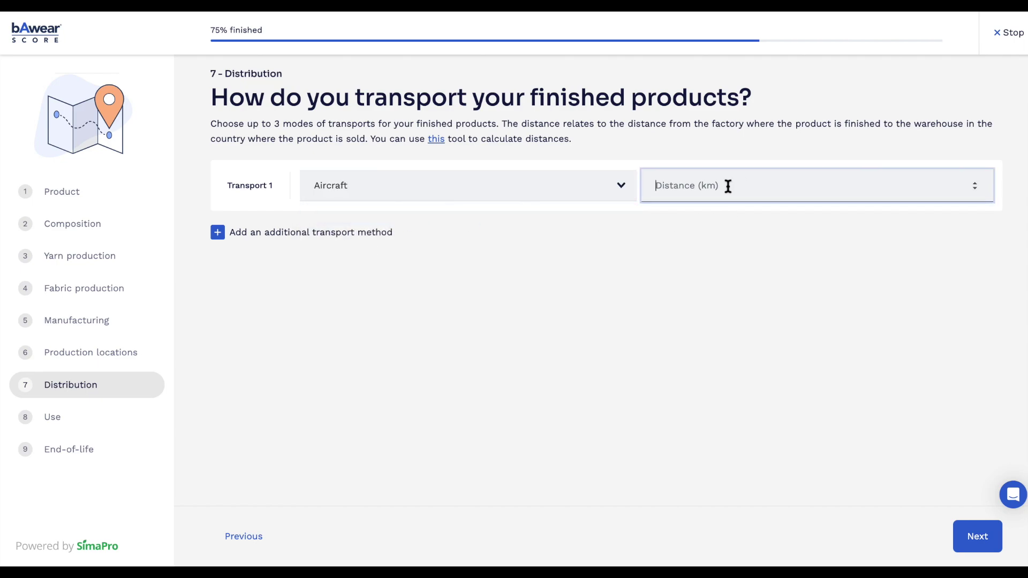
type("636")
Add a second transport by Truck, 16-32 ton, EURO 4 over 90 km and submit the distribution data.
left_click(397, 234)
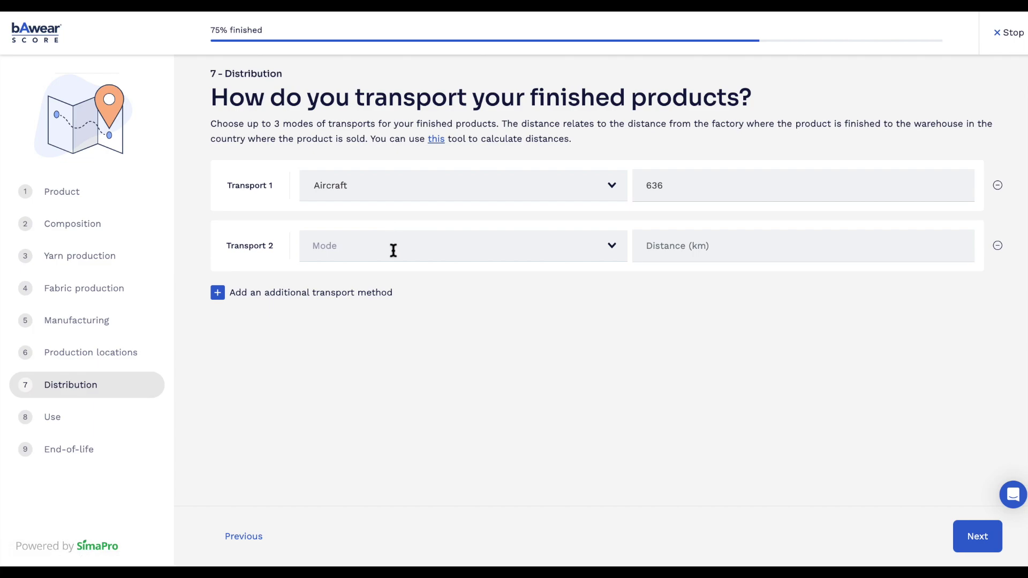
left_click(393, 251)
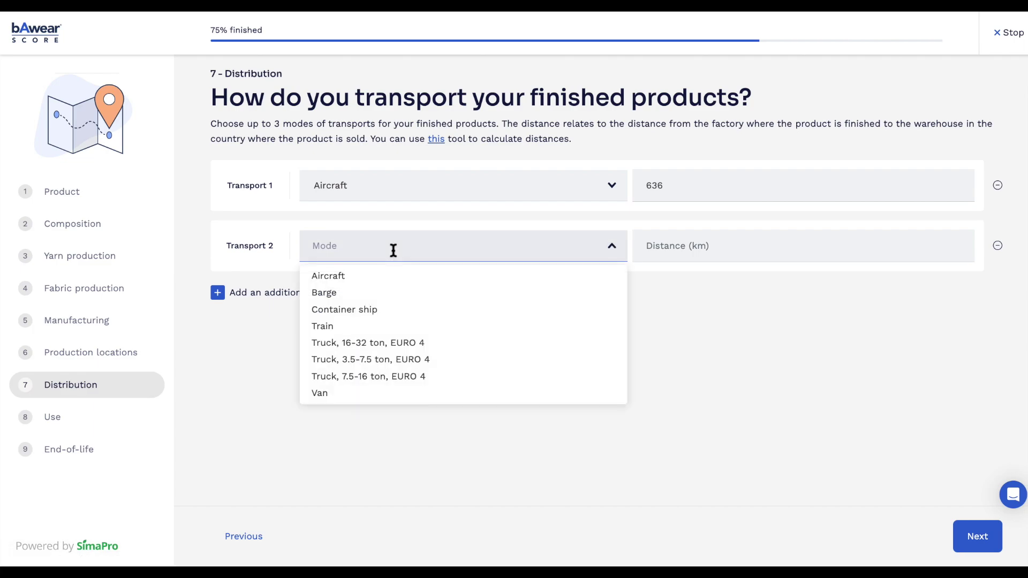
left_click(378, 343)
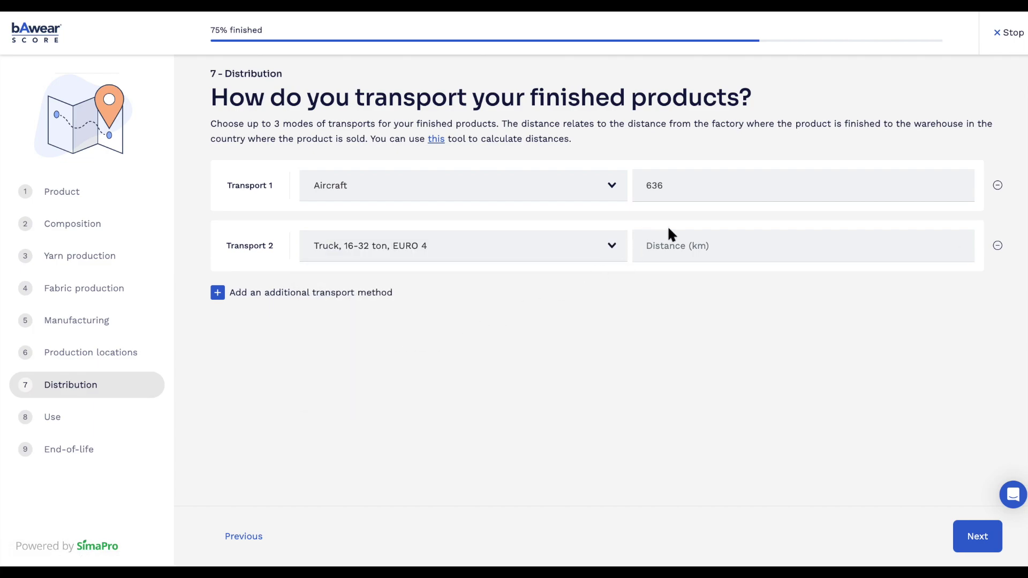
left_click(669, 248)
type("90")
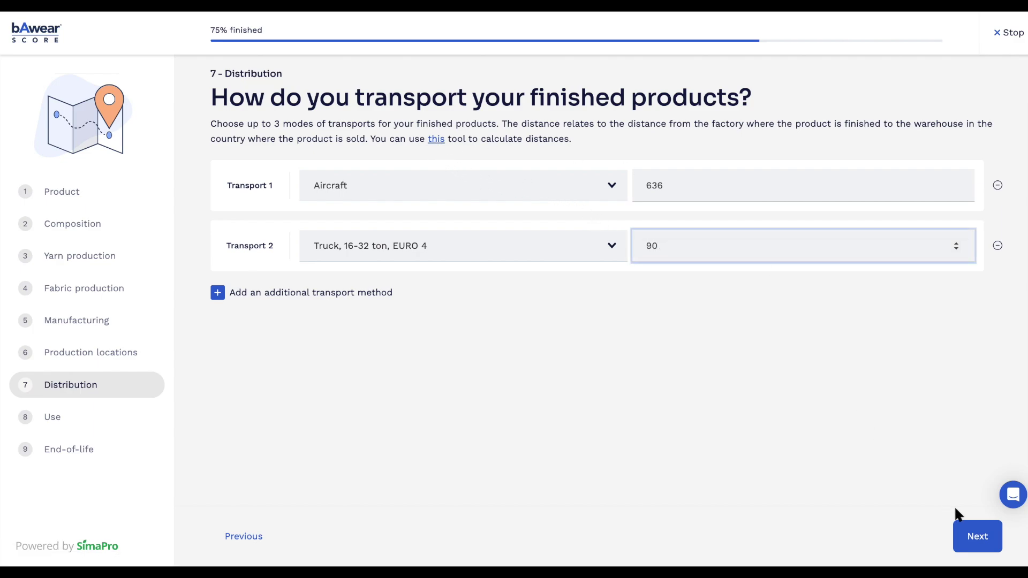
left_click(976, 535)
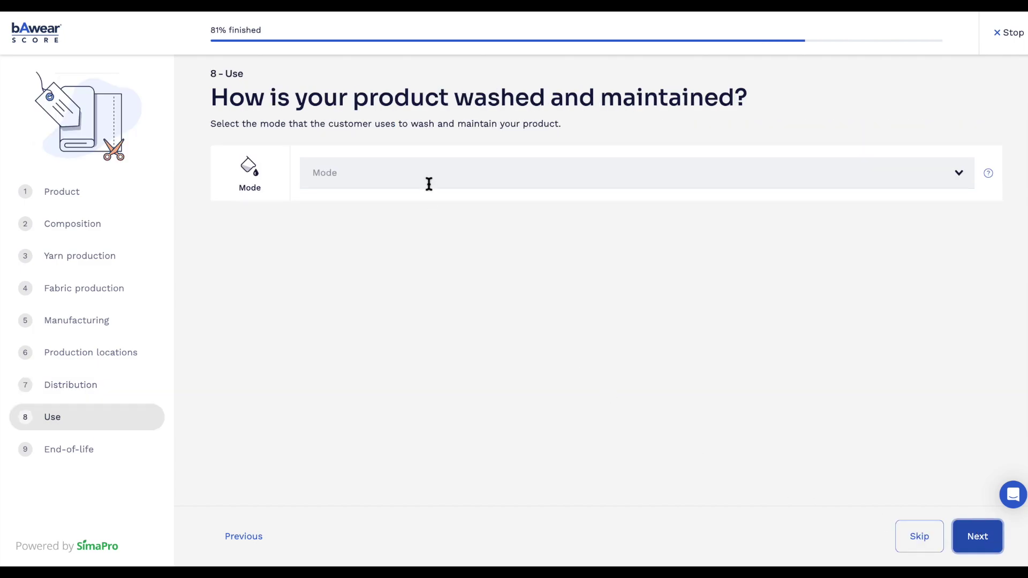
Set the product's washing mode to Industrial laundry and submit it.
left_click(429, 181)
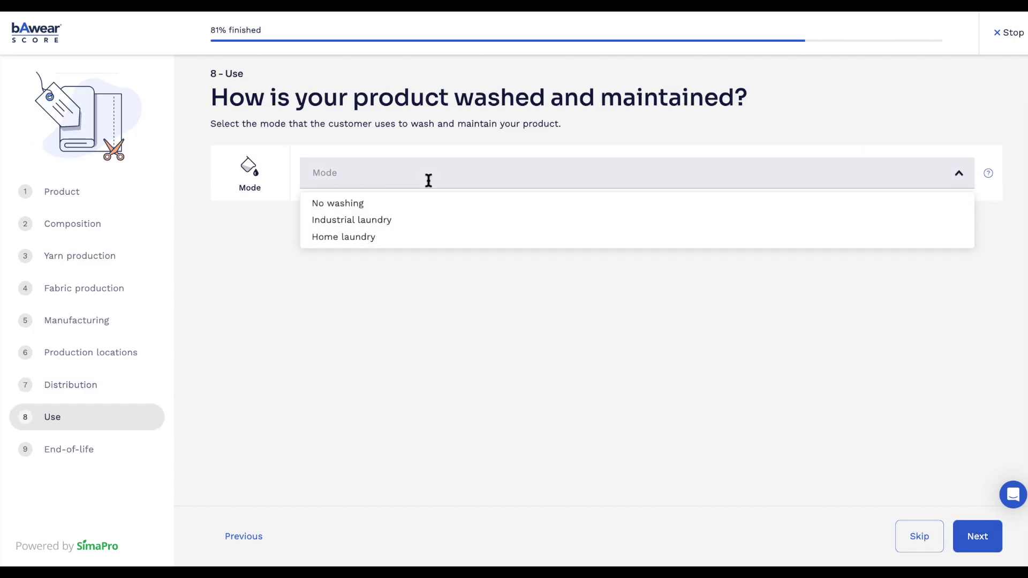
left_click(408, 223)
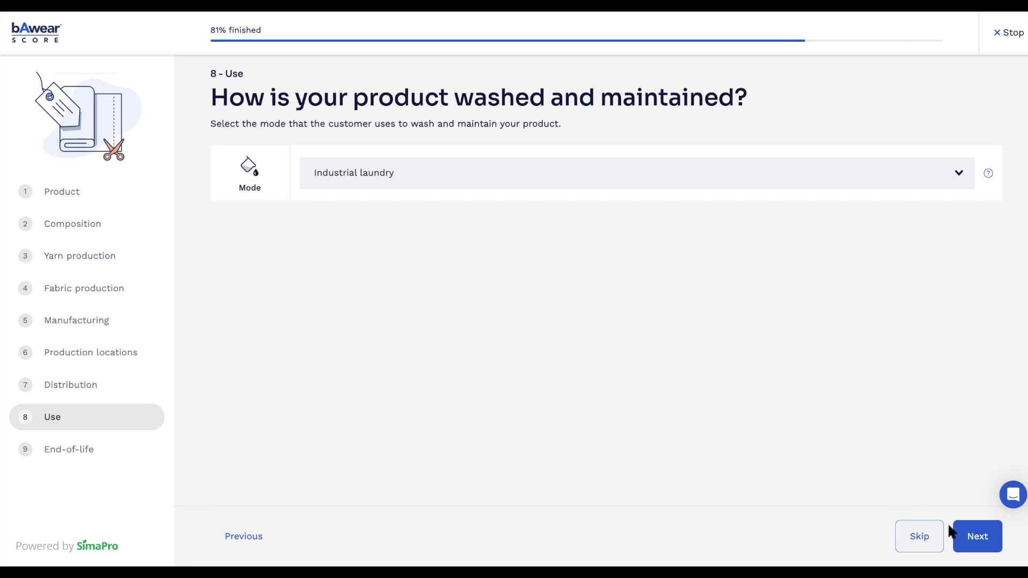
left_click(966, 537)
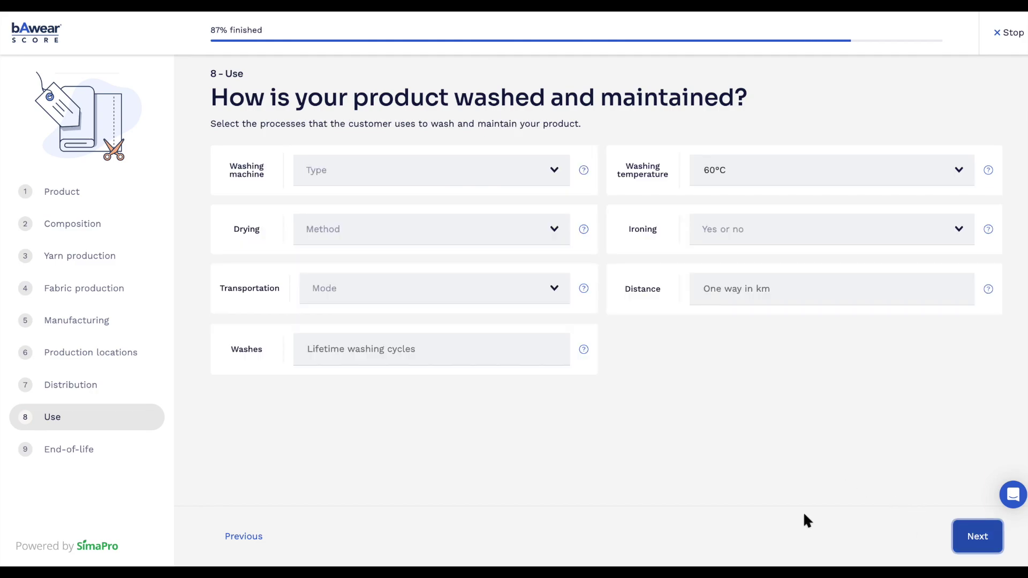
Set the washing machine to Continuous Batch Washer, the drying method to Press / steam ironer, and ironing to Yes.
left_click(486, 170)
left_click(454, 201)
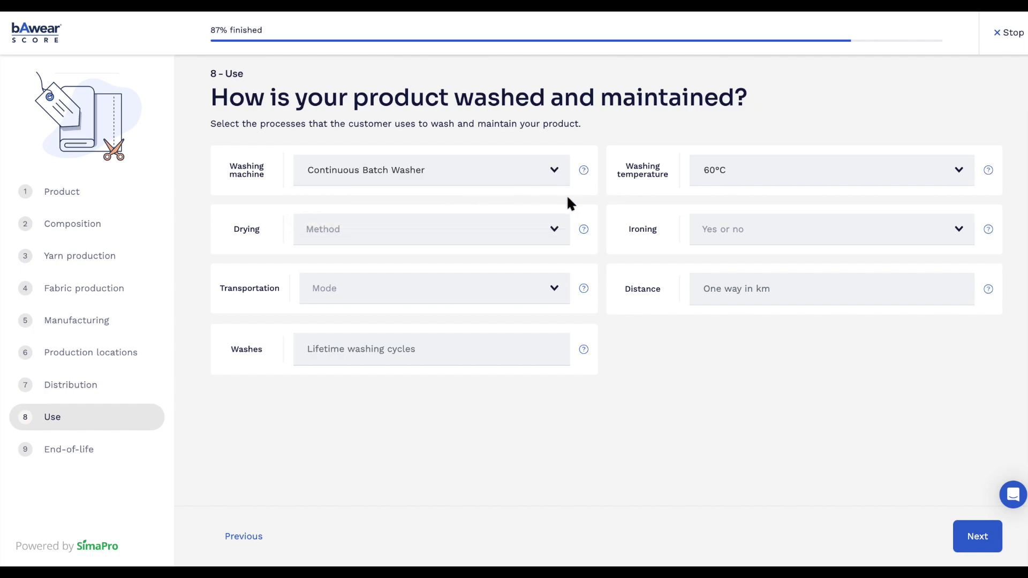
left_click(492, 230)
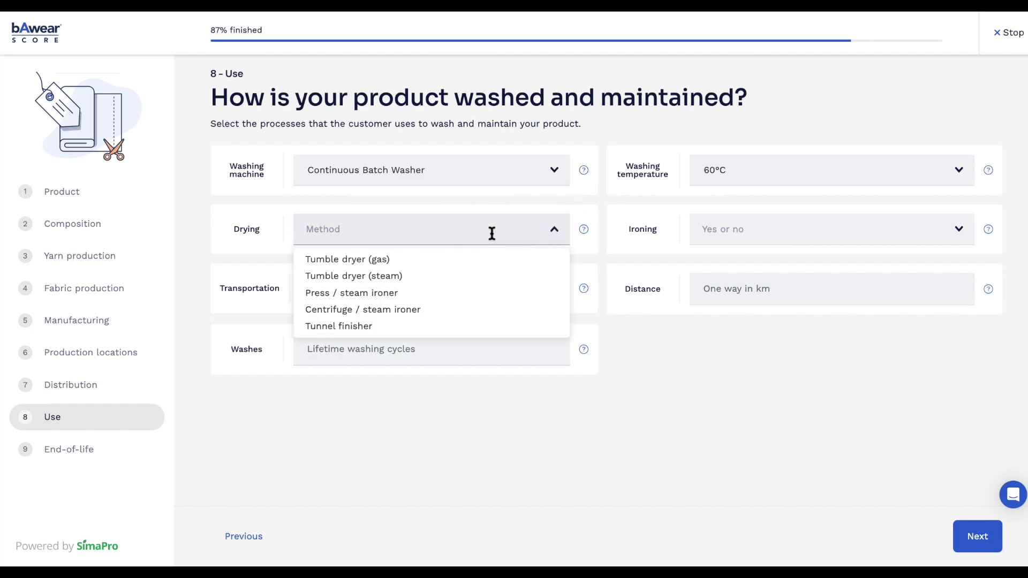
left_click(462, 293)
left_click(781, 231)
left_click(709, 259)
Set laundry transportation to Truck, 16-32 ton, EURO 4 over 100 km one way with 30 lifetime washes, and submit the use data.
left_click(473, 285)
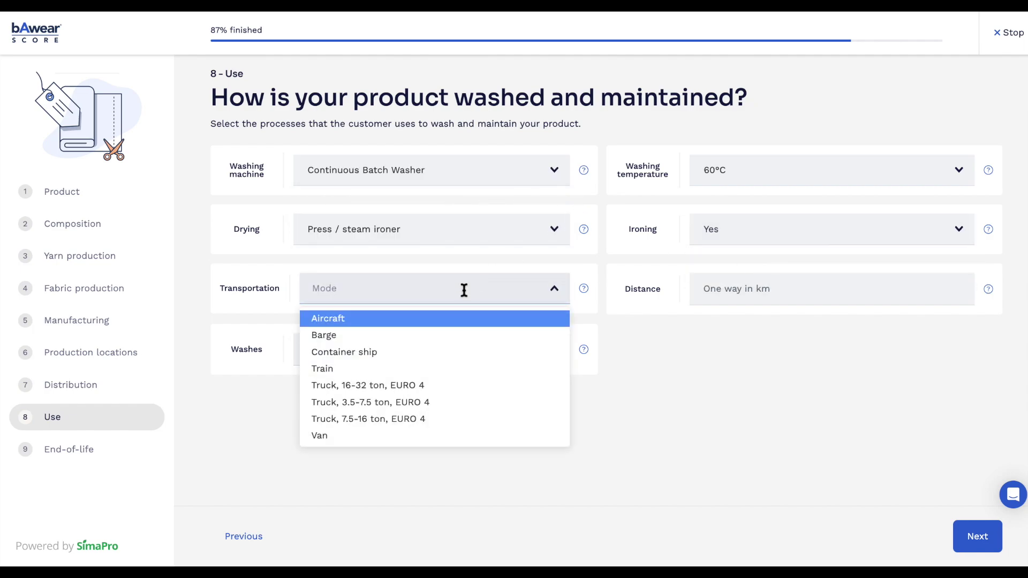
left_click(431, 386)
left_click(746, 294)
type("100")
left_click(455, 357)
type("10")
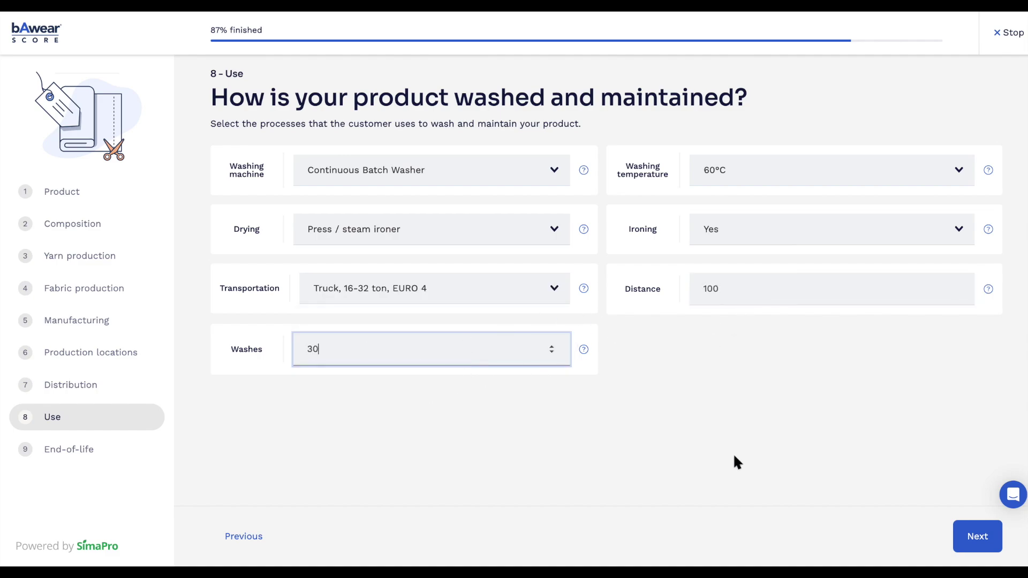
left_click(964, 537)
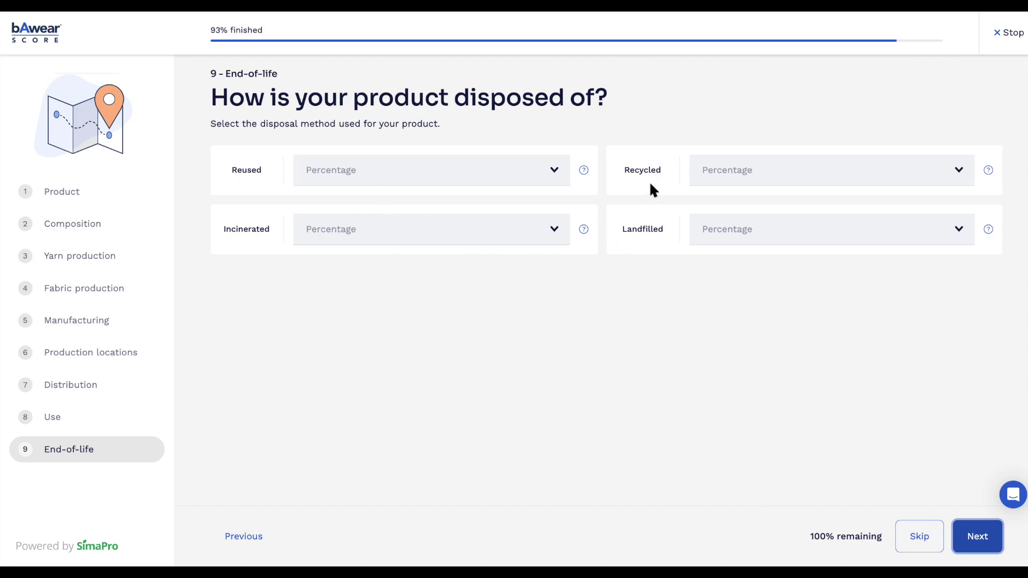
Skip the end-of-life disposal question and review the summary of the entered product data.
left_click(918, 535)
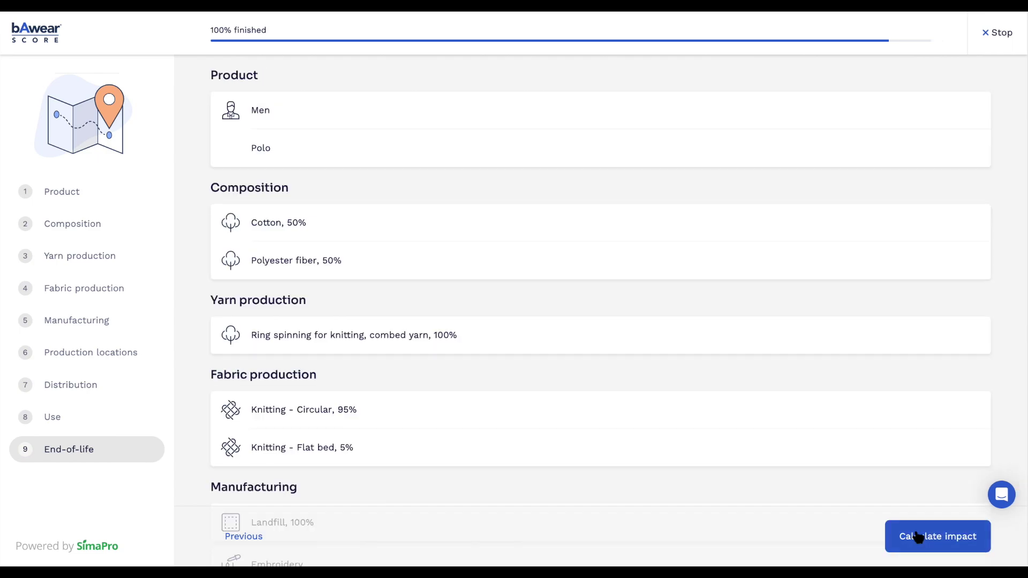
scroll(767, 445, "down", 5)
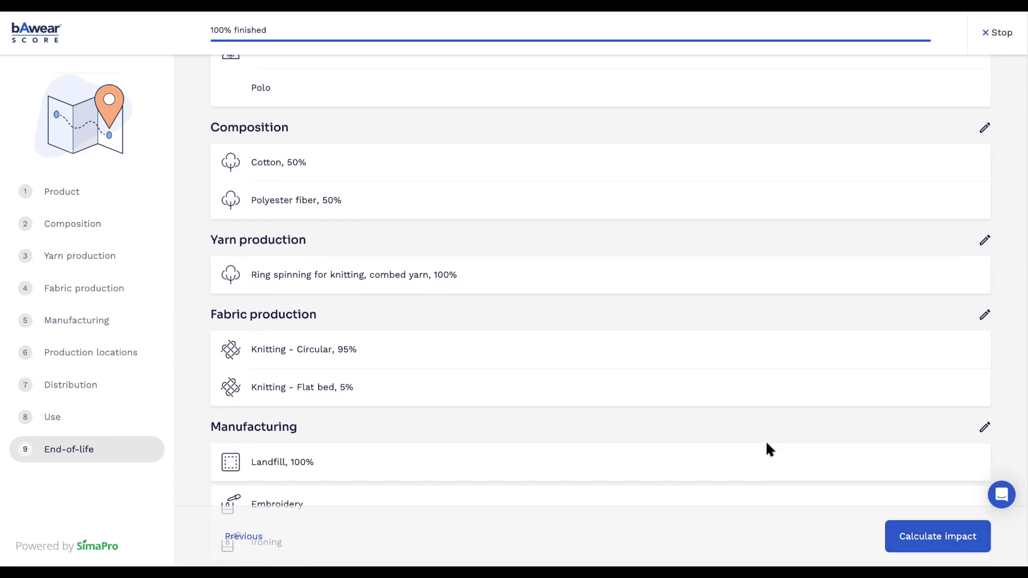
Check the remaining product summary through production locations, distribution and use, and calculate the polo's impact.
scroll(766, 440, "down", 7)
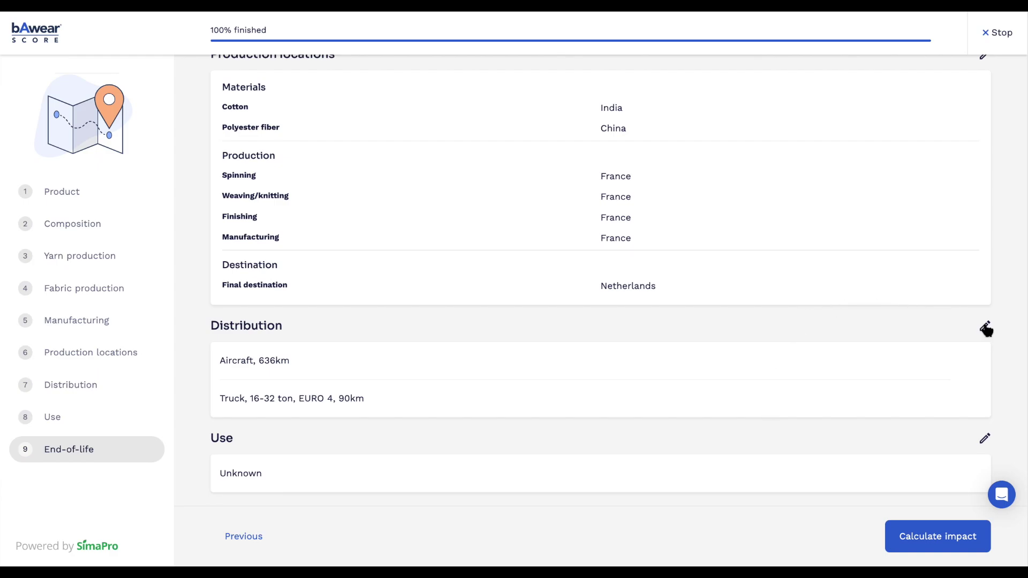
left_click(926, 538)
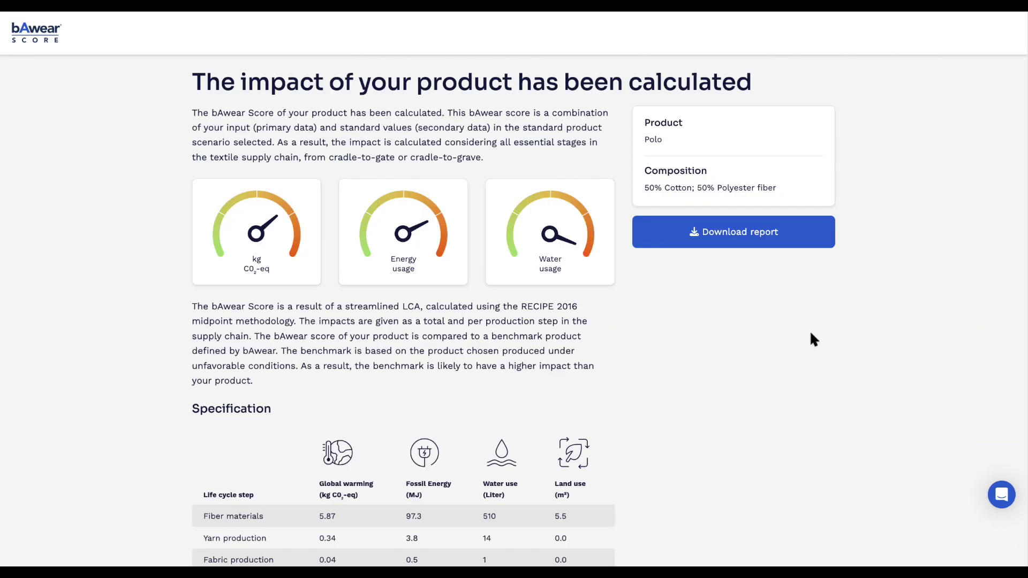
Review the calculated impact scores and the specification per life cycle step, and download the impact report.
scroll(811, 334, "down", 1)
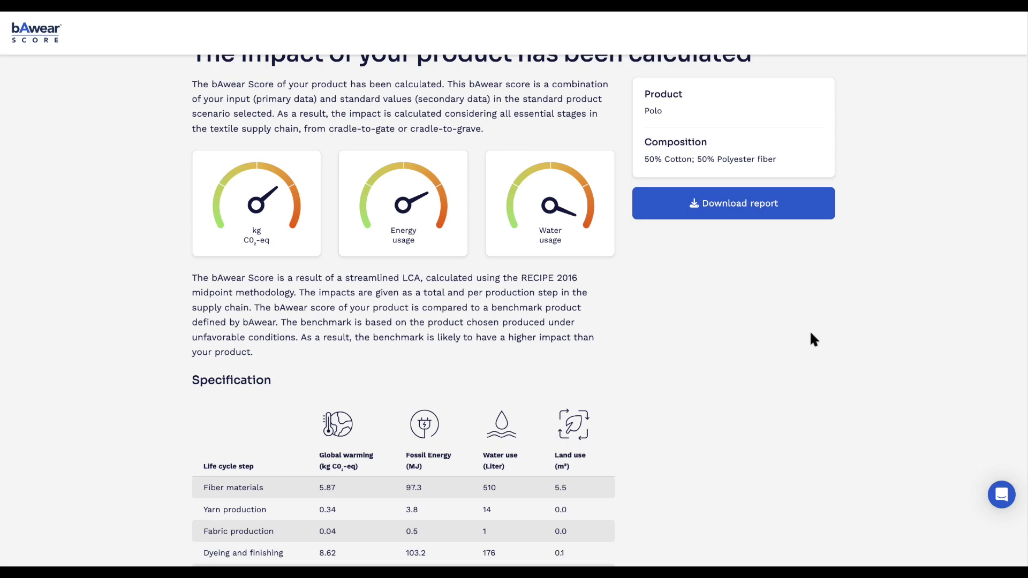
scroll(811, 334, "down", 1)
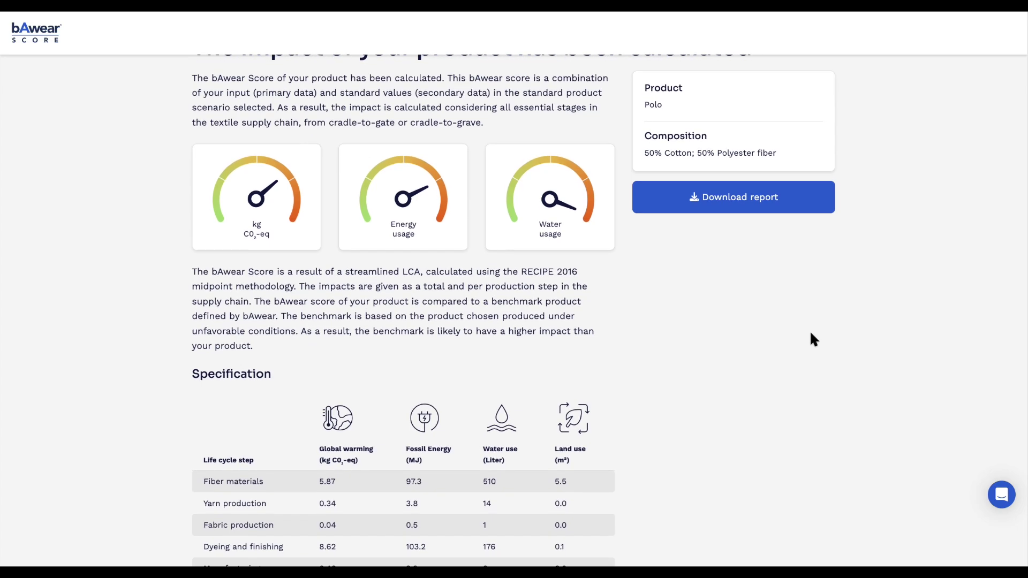
scroll(811, 334, "down", 4)
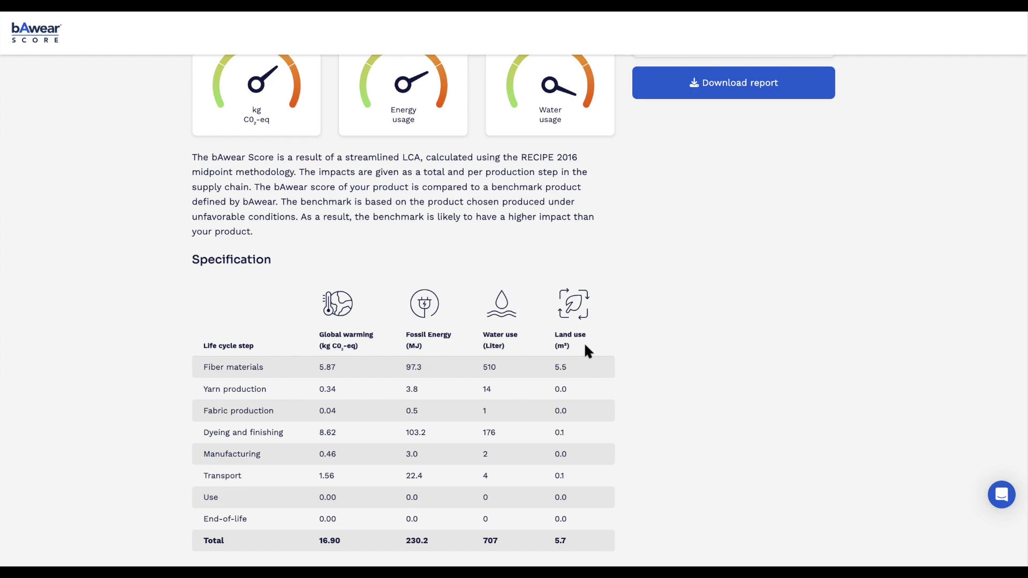
scroll(586, 347, "down", 3)
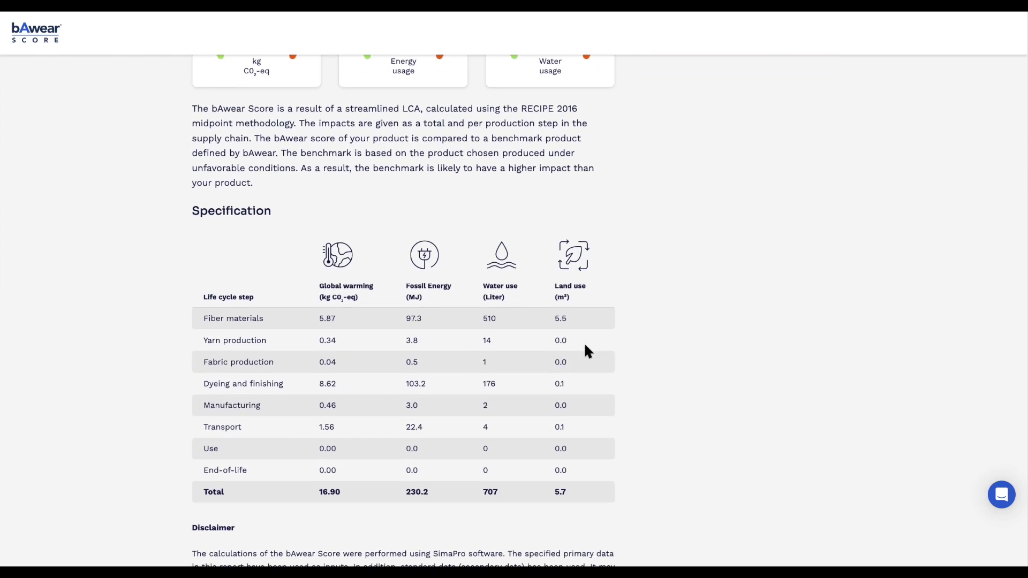
scroll(585, 351, "down", 1)
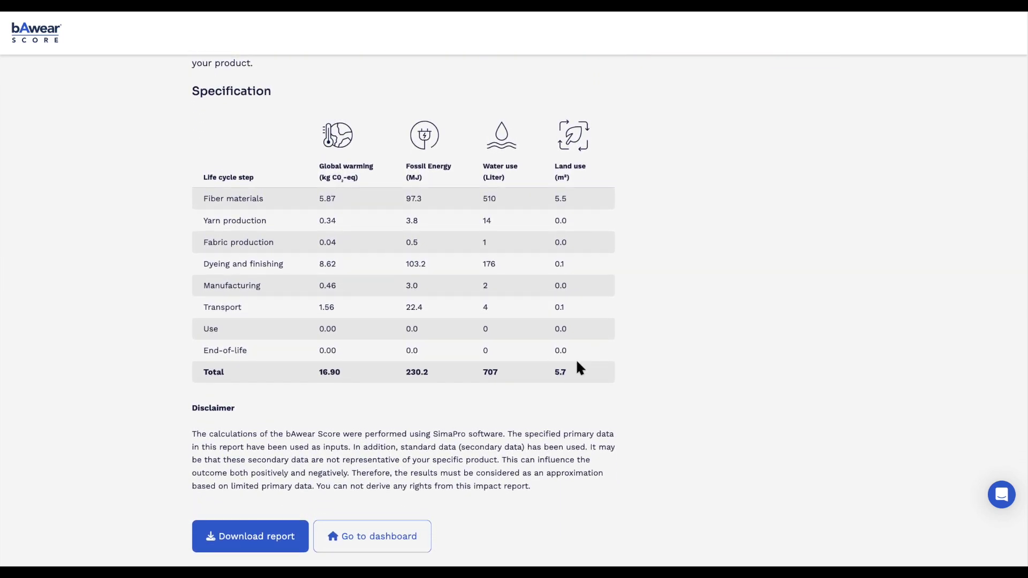
left_click(302, 535)
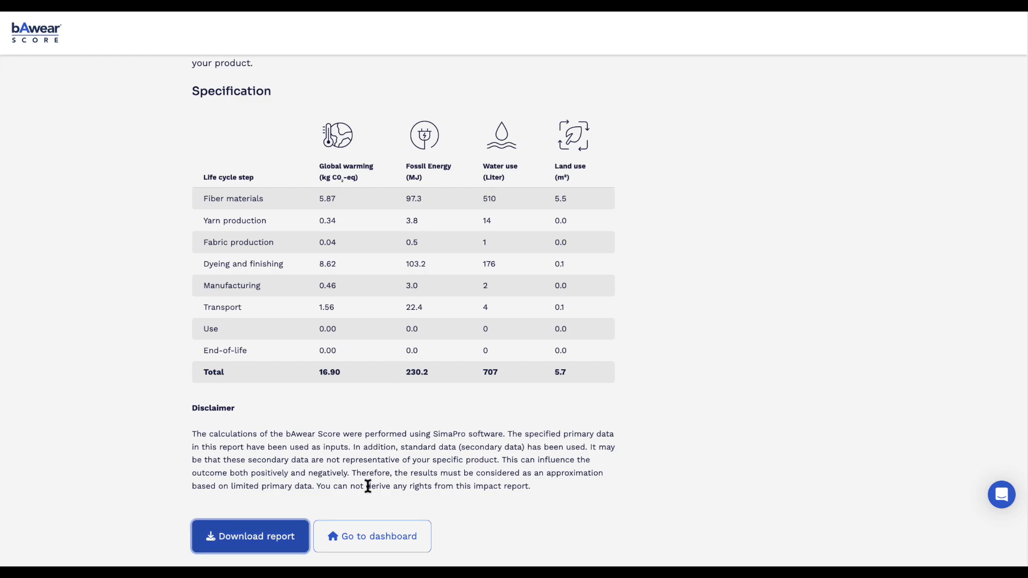
Download the most recent Polo calculation's report from My insights and return to the dashboard overview.
left_click(368, 532)
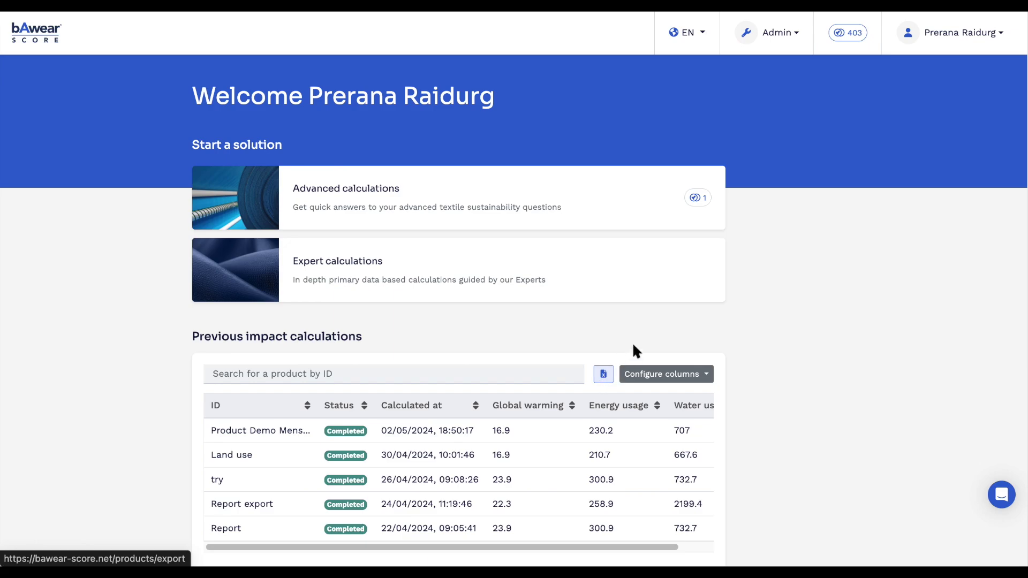
left_click(915, 42)
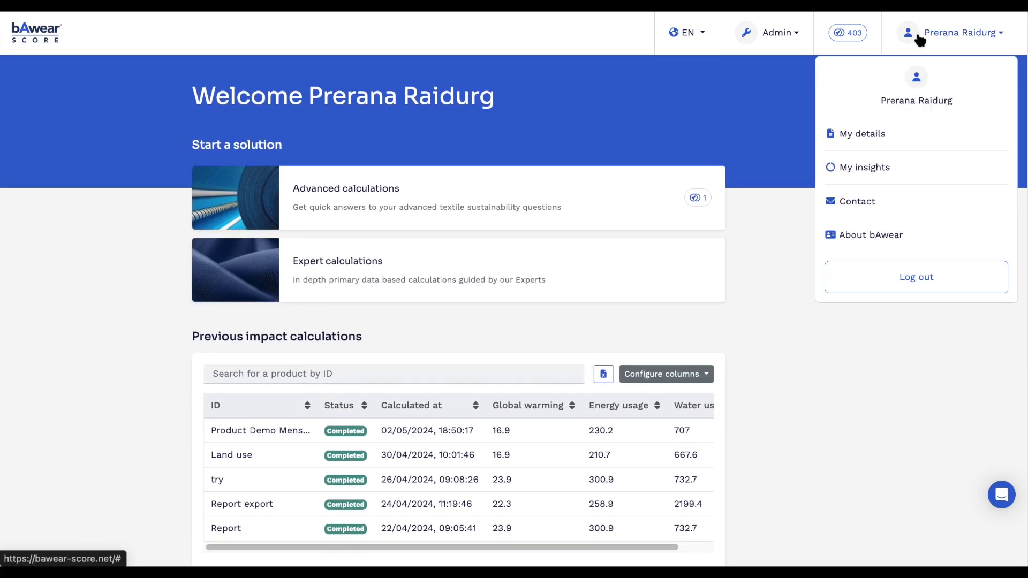
left_click(869, 169)
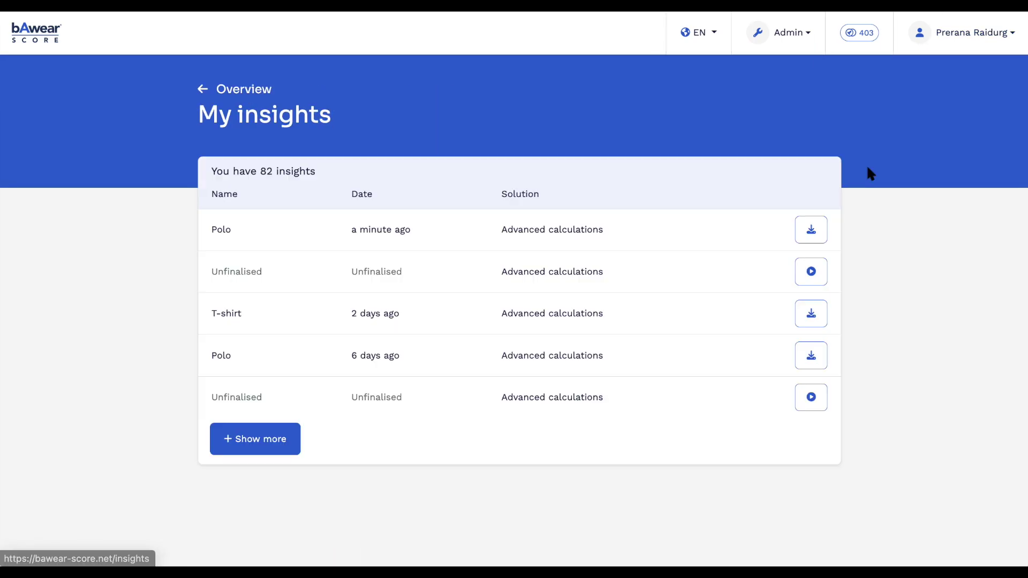
left_click(812, 231)
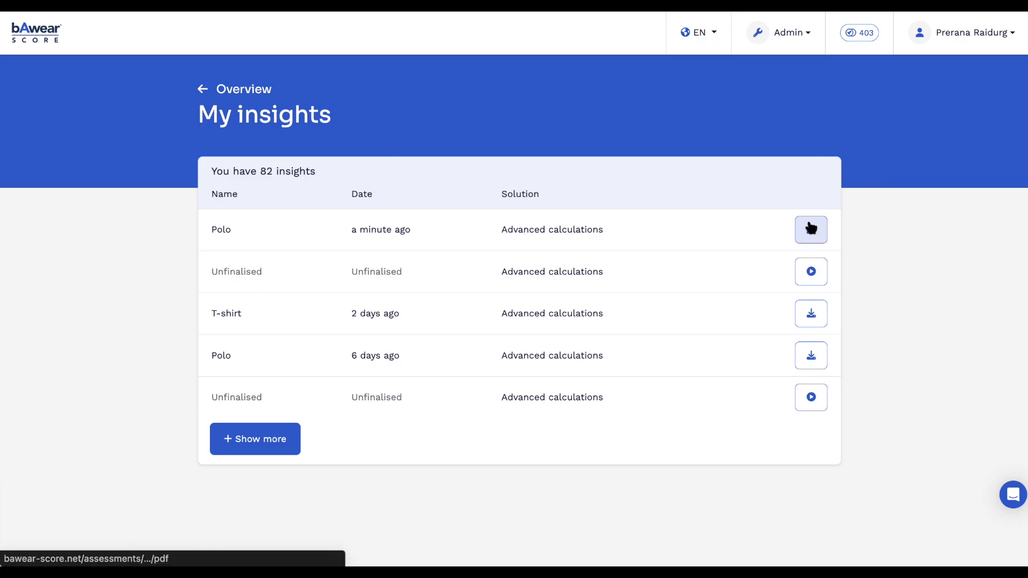
left_click(242, 92)
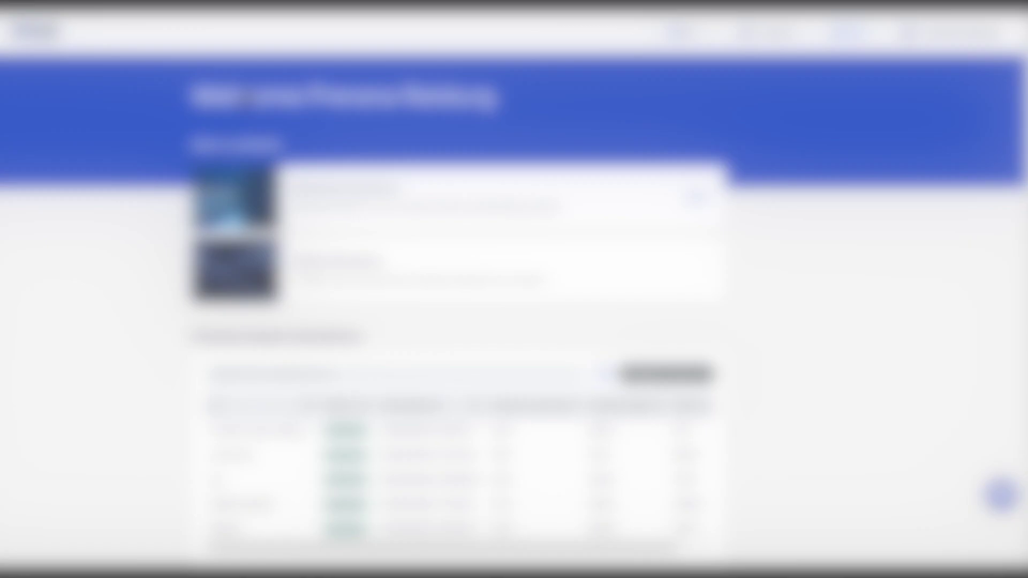